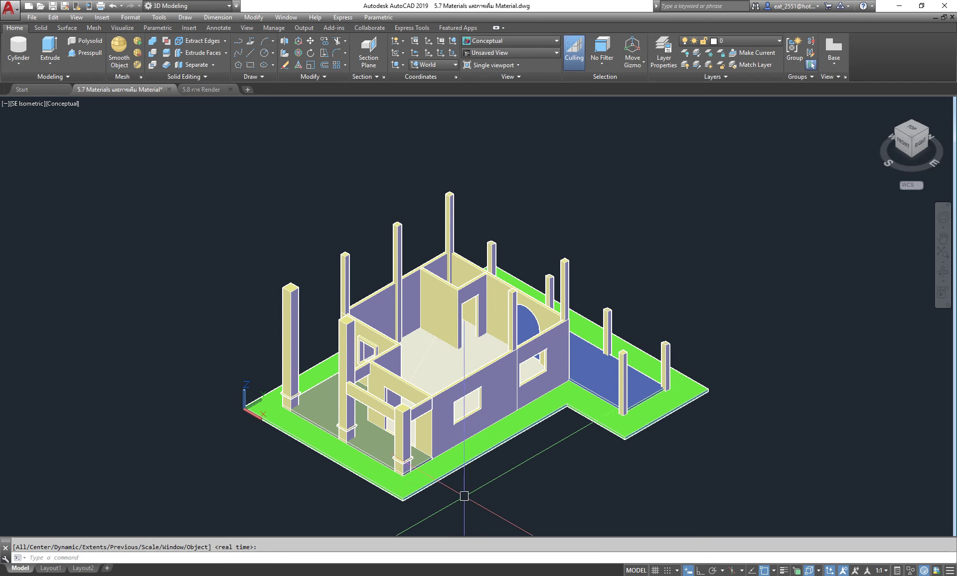
# Zoom the house view in and out, then switch to the Visualize ribbon tab.
pyautogui.scroll(2, 475, 466)
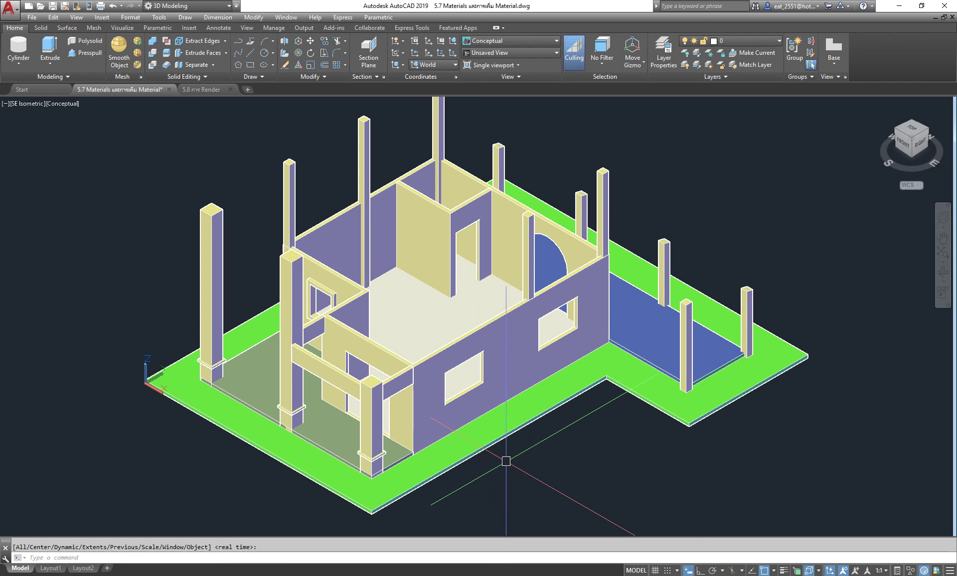
pyautogui.scroll(-2, 447, 379)
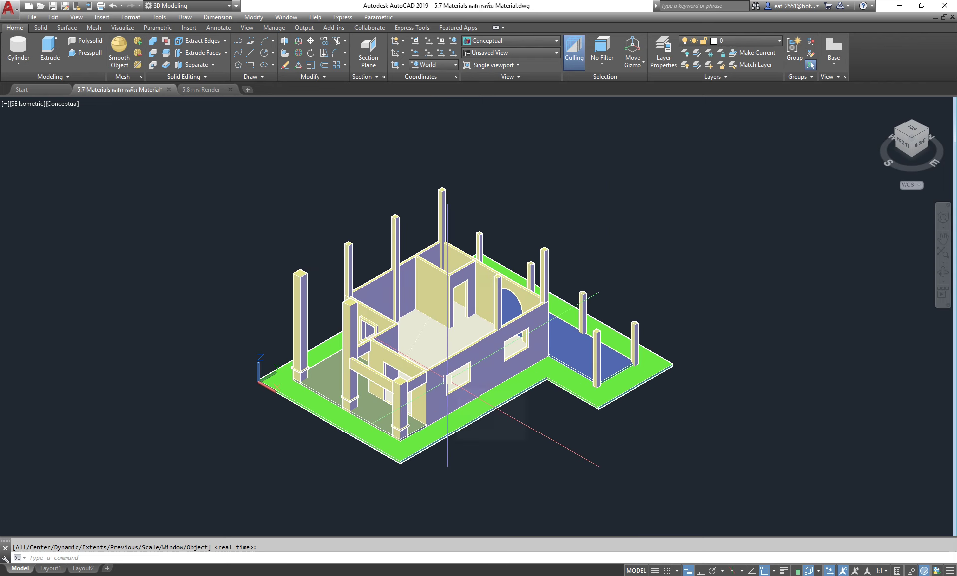
pyautogui.click(127, 29)
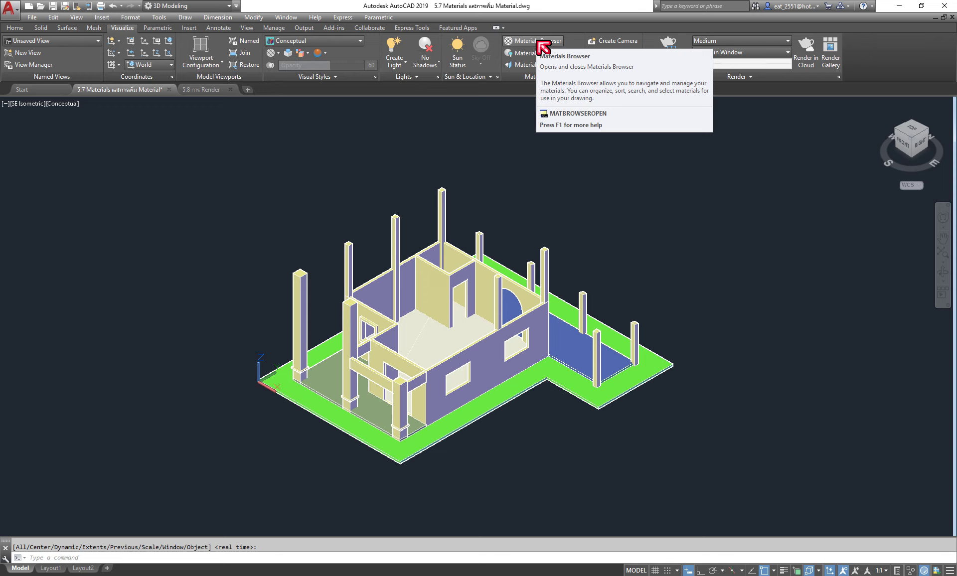
# Open the Materials Browser from the Visualize tab's Materials panel and expand its library list.
pyautogui.click(247, 28)
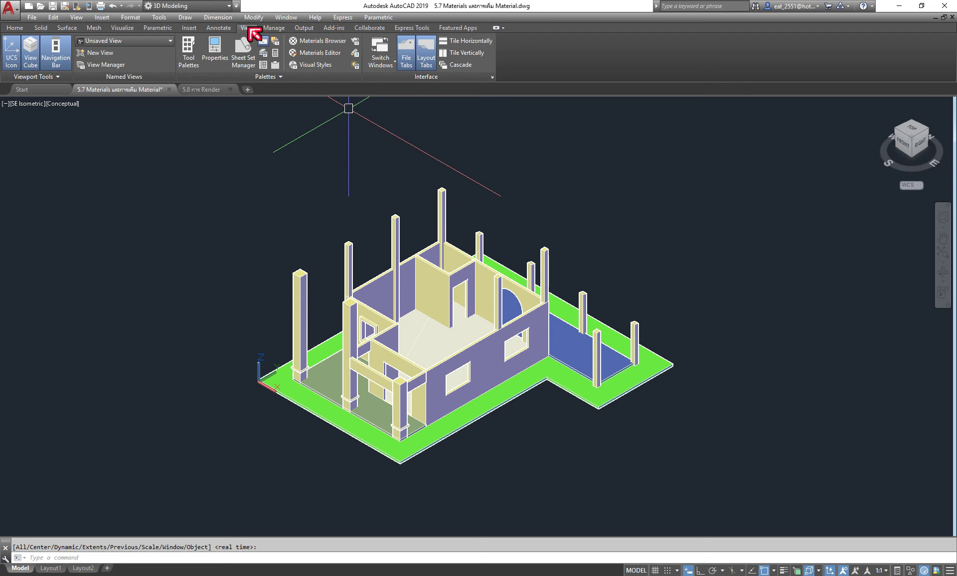
pyautogui.click(128, 29)
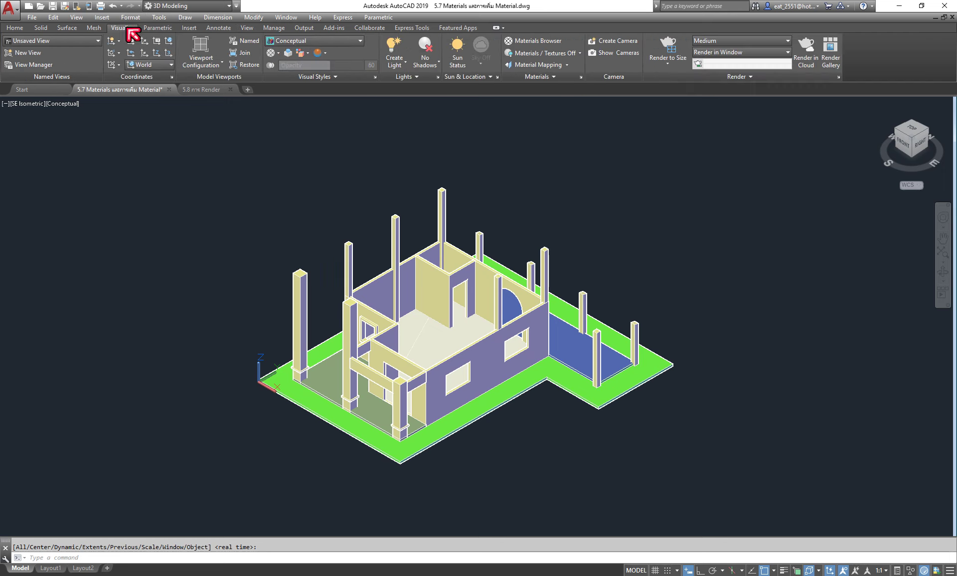
pyautogui.click(544, 43)
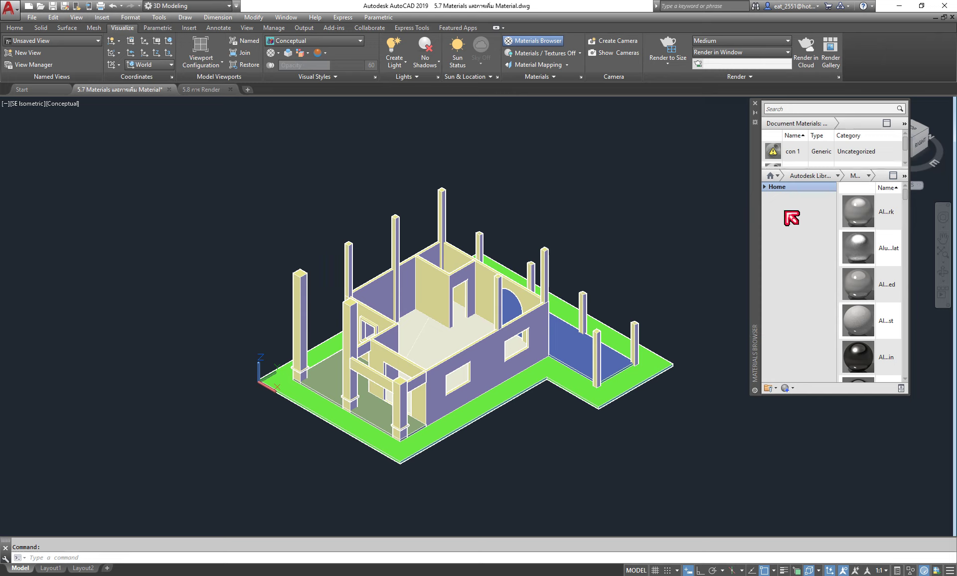
pyautogui.click(777, 176)
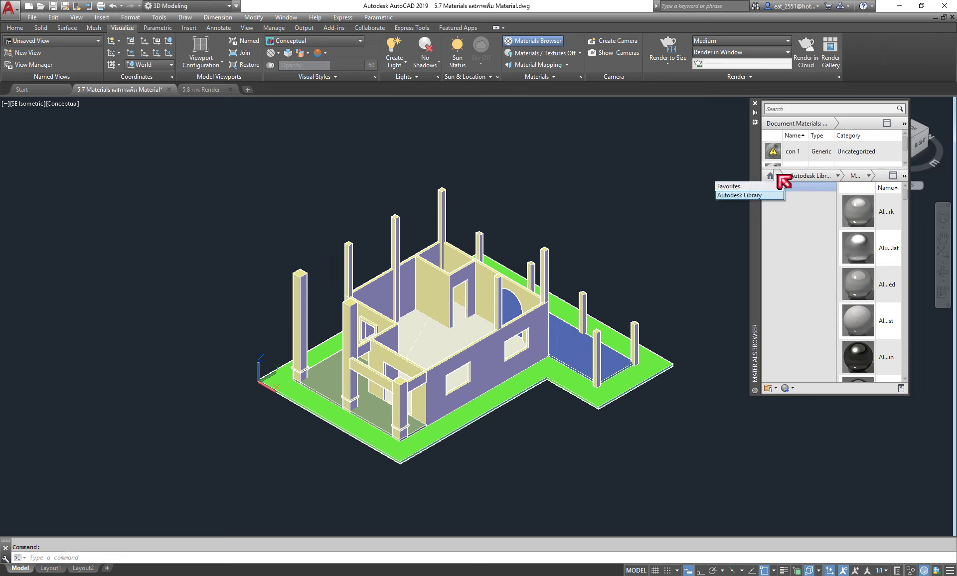
# Switch the Materials Browser from Favorites to the Autodesk Library and expand its library tree.
pyautogui.click(722, 187)
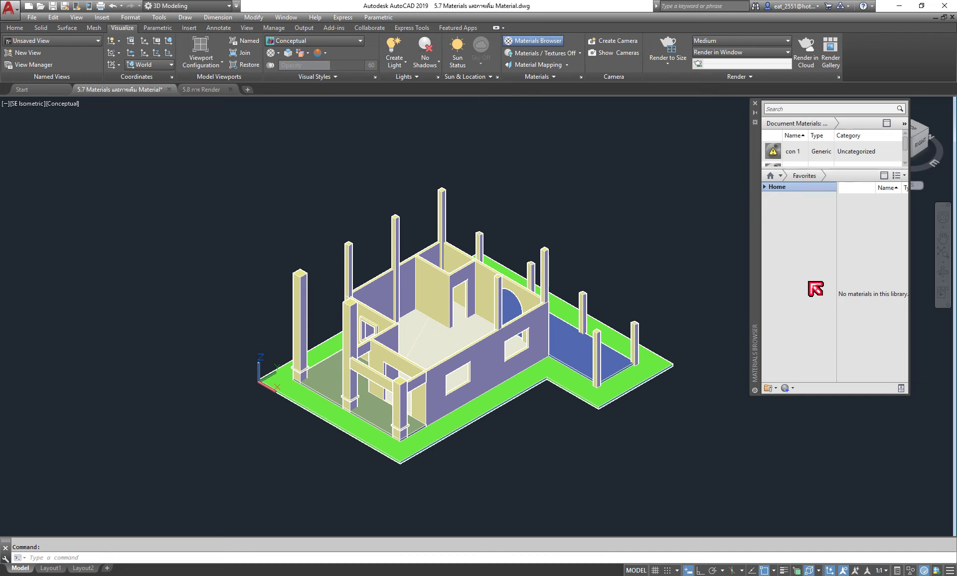
pyautogui.click(780, 175)
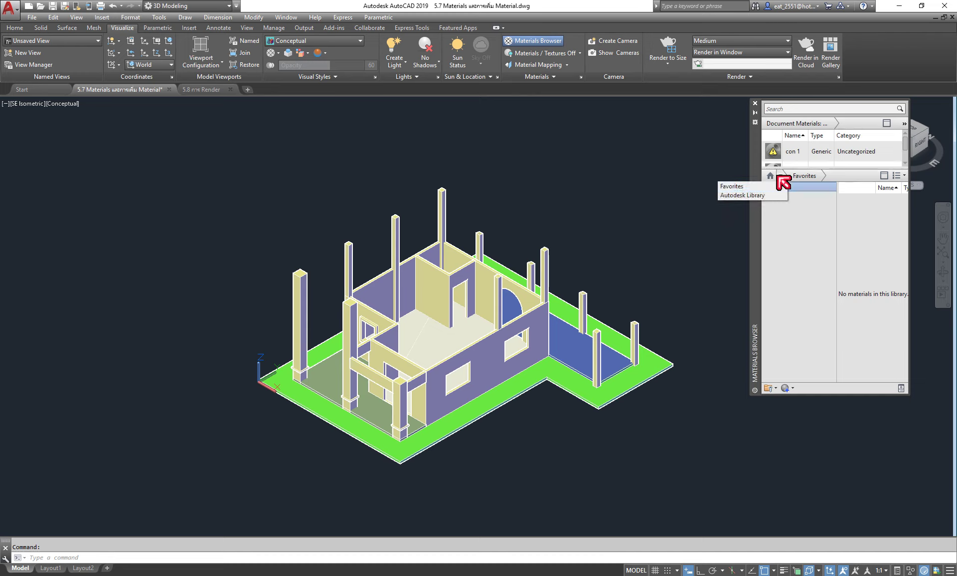
pyautogui.click(739, 195)
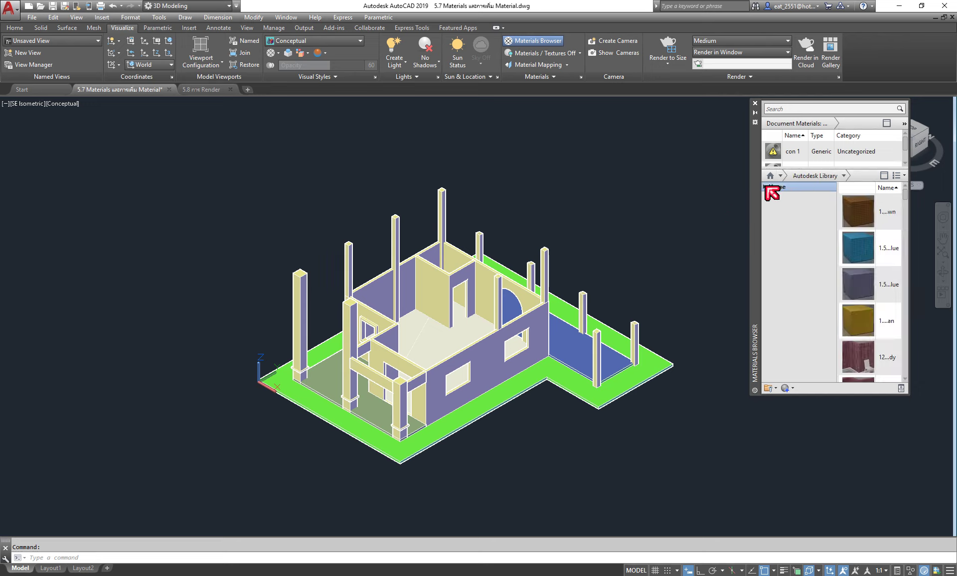
pyautogui.click(768, 186)
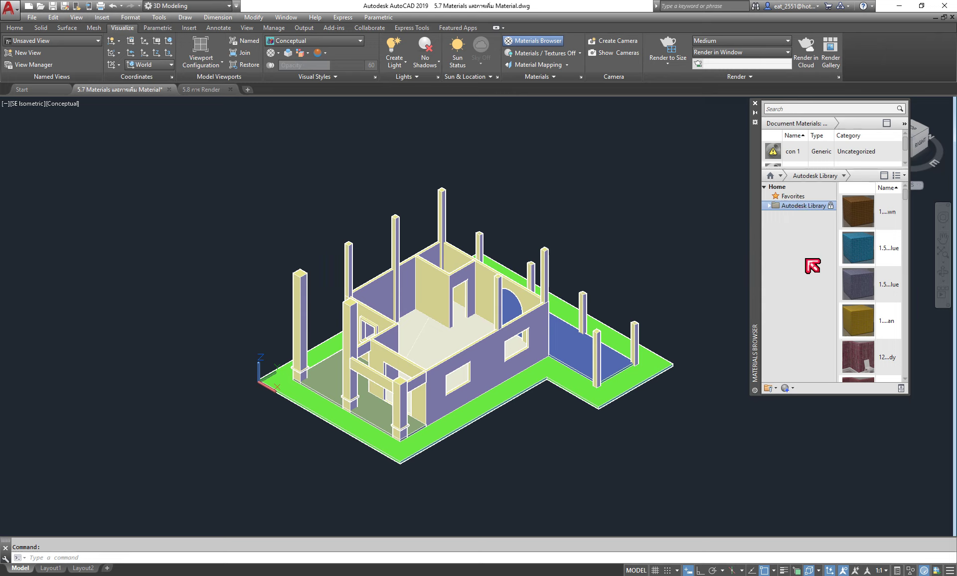
# Filter the Autodesk Library by category, trying Finish before settling on Concrete.
pyautogui.click(844, 176)
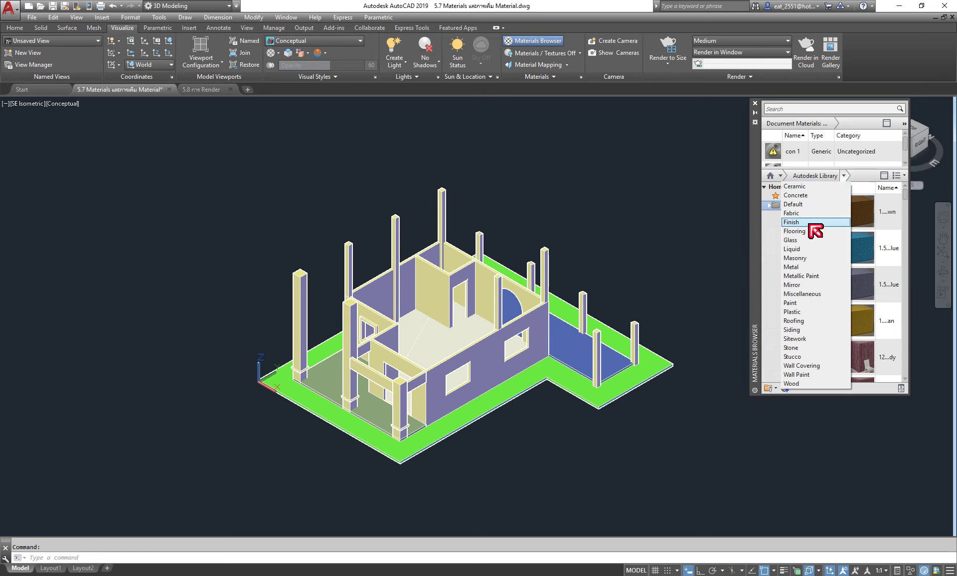
pyautogui.click(809, 224)
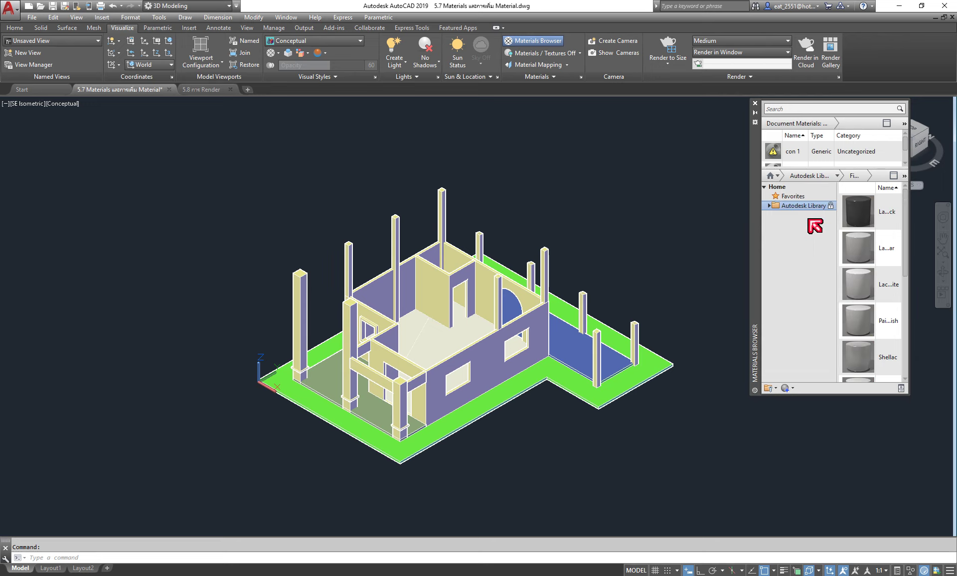
pyautogui.click(817, 206)
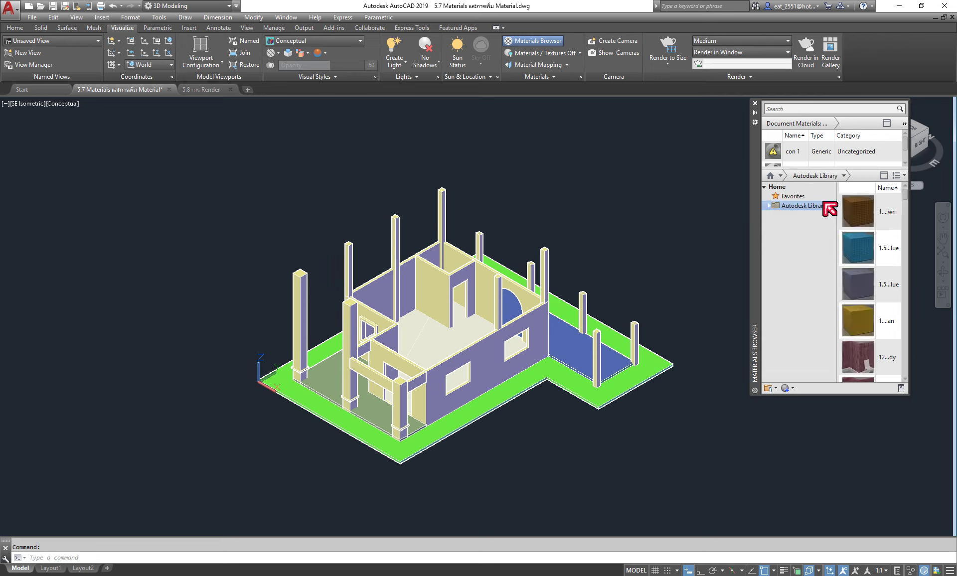
pyautogui.click(812, 196)
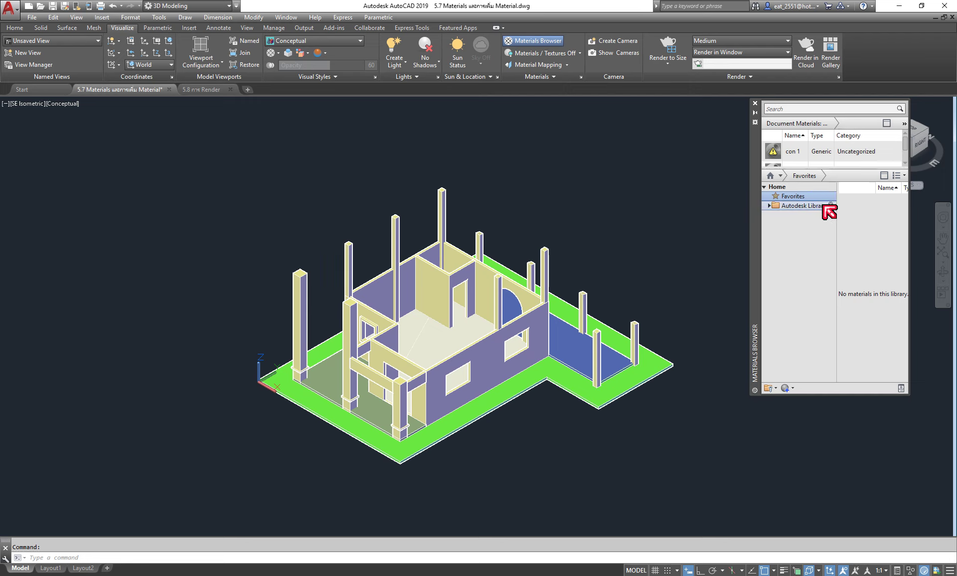
pyautogui.click(803, 206)
pyautogui.click(844, 176)
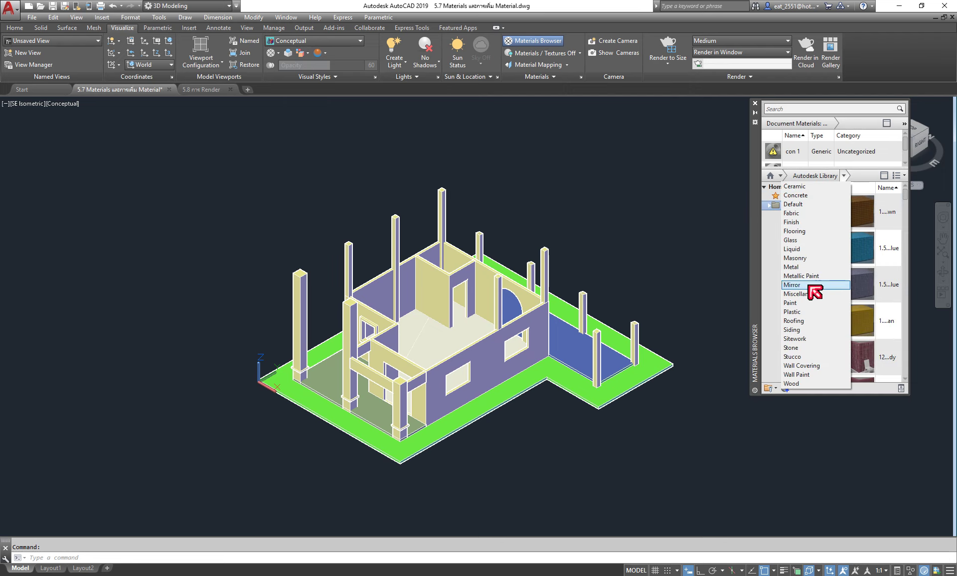
pyautogui.click(817, 197)
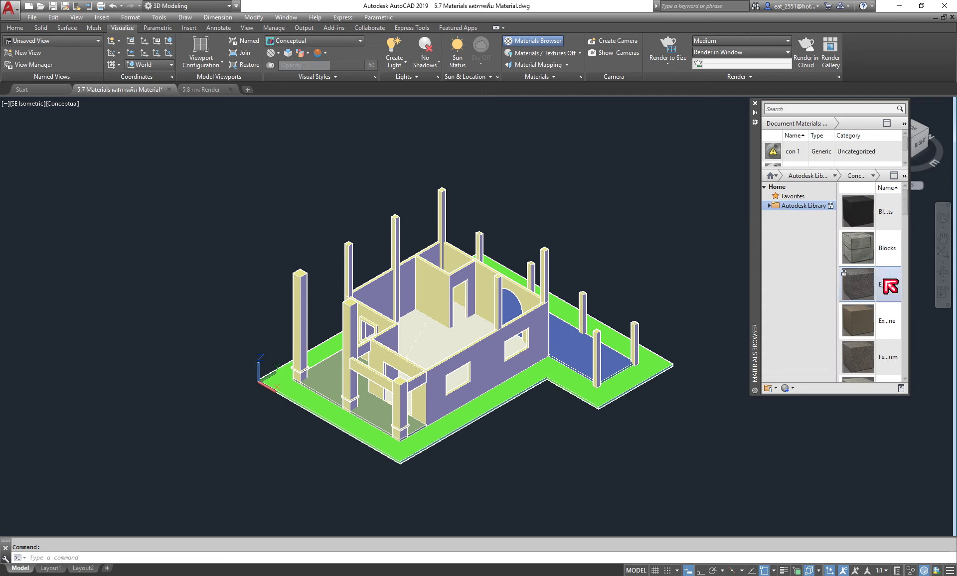
# Add a Generic concrete swatch from the library's Concrete category to the document materials.
pyautogui.moveTo(905, 213); pyautogui.dragTo(904, 380)
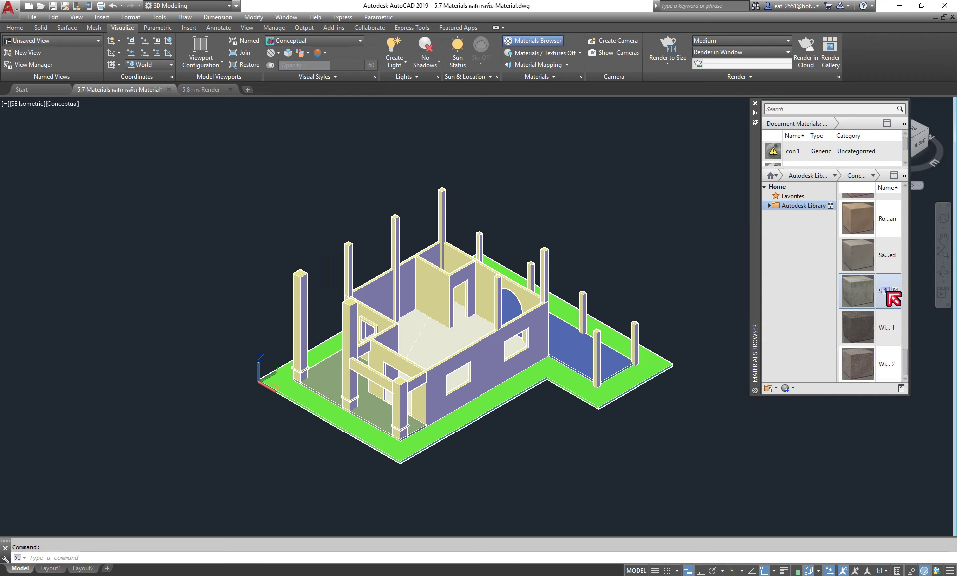
pyautogui.click(885, 291)
pyautogui.moveTo(807, 157)
pyautogui.moveTo(780, 162); pyautogui.dragTo(761, 148)
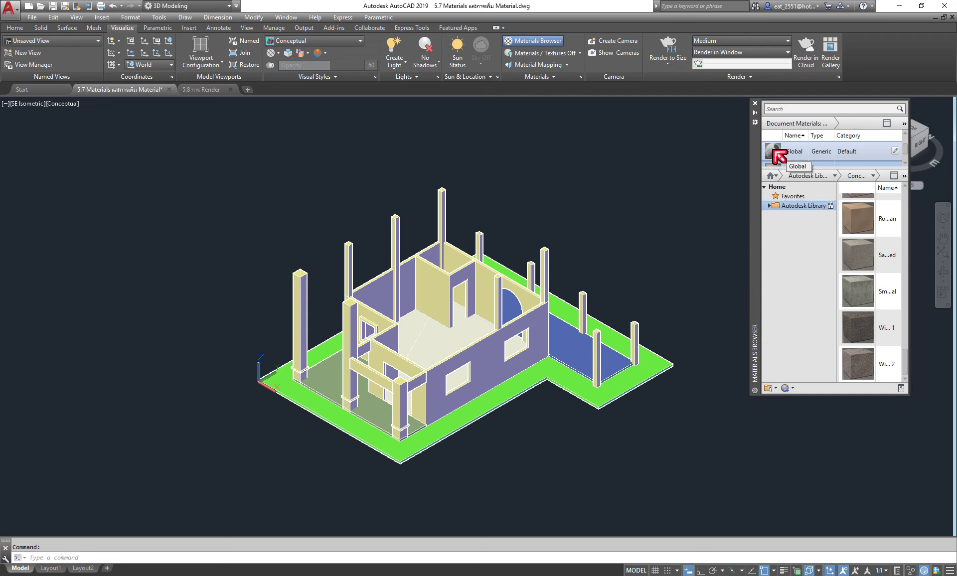
pyautogui.moveTo(761, 148); pyautogui.dragTo(767, 133)
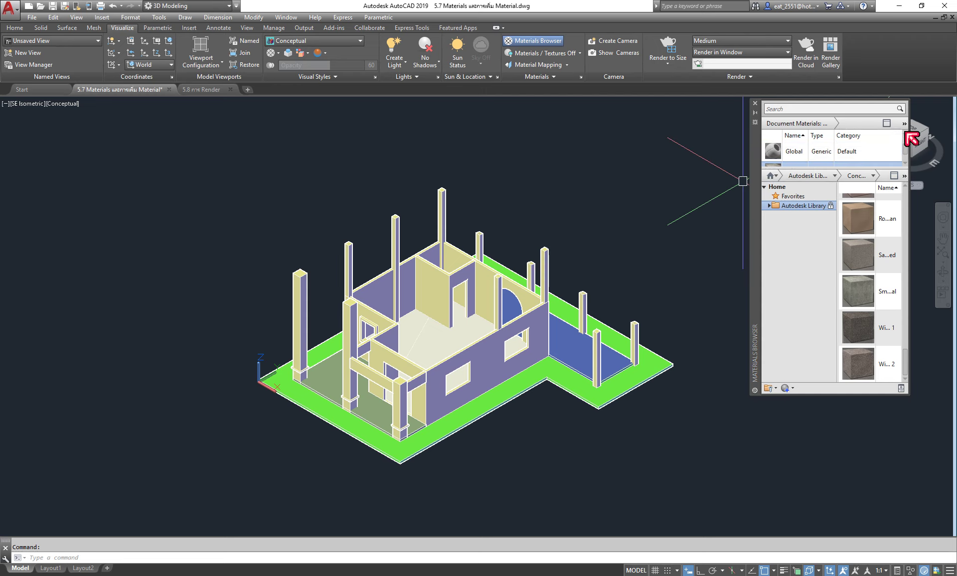
pyautogui.click(790, 163)
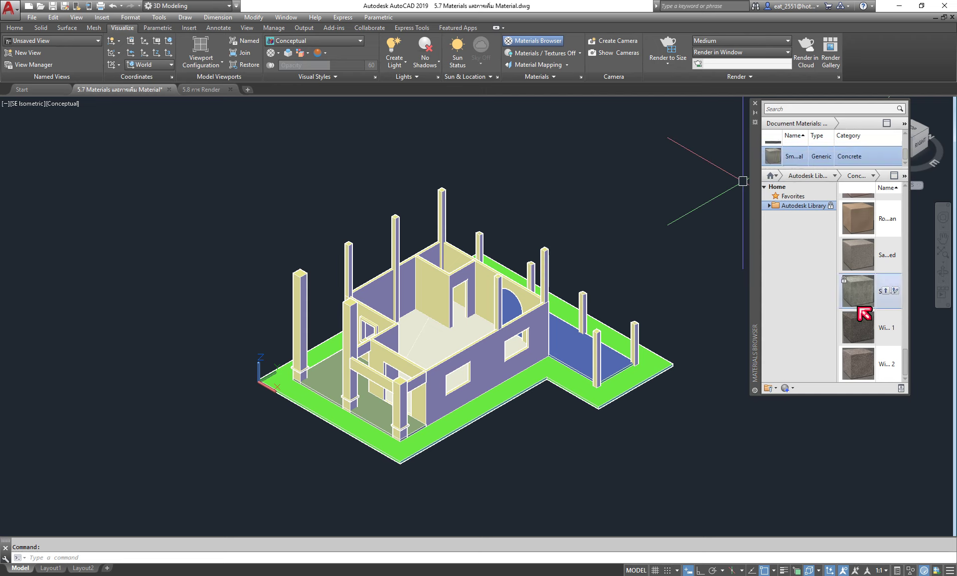
pyautogui.moveTo(830, 156)
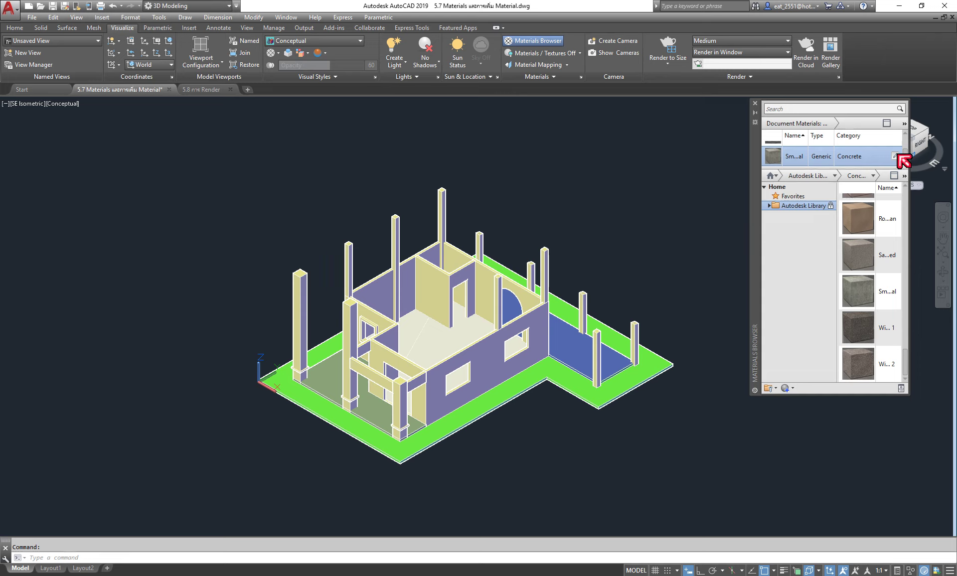
pyautogui.scroll(1, 902, 160)
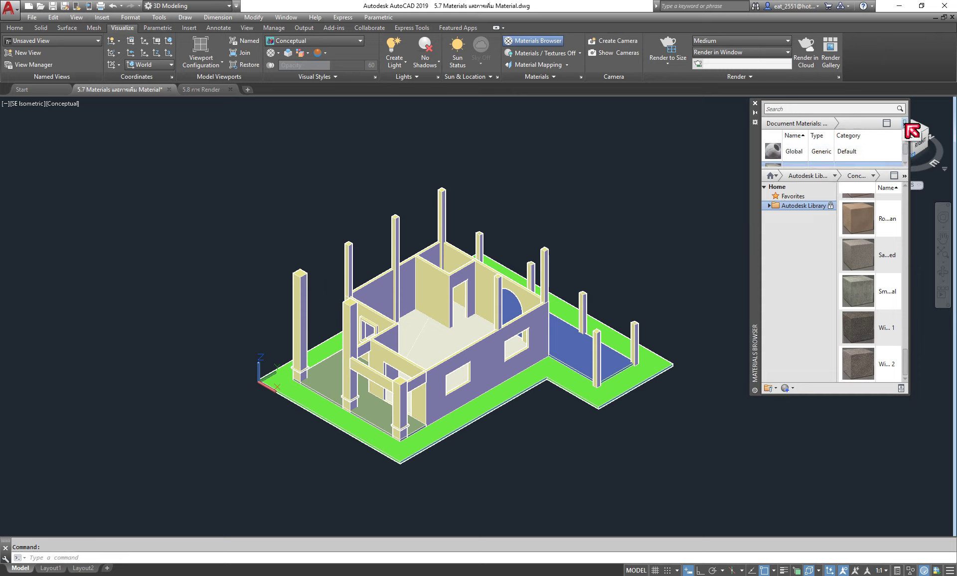
# Adjust the Document Materials display, sort, view type and thumbnail size options.
pyautogui.click(904, 123)
pyautogui.click(913, 137)
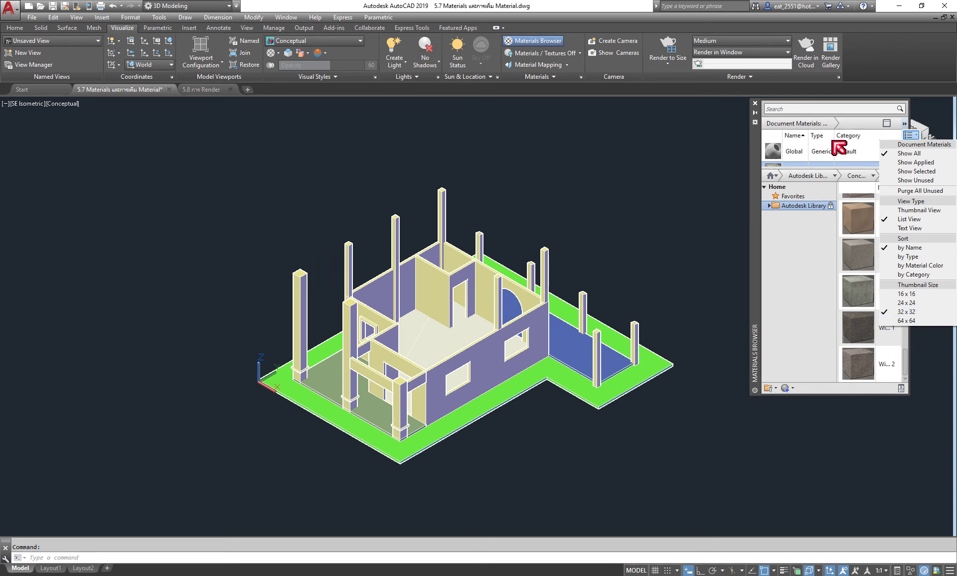
pyautogui.click(698, 183)
pyautogui.click(915, 136)
pyautogui.click(920, 141)
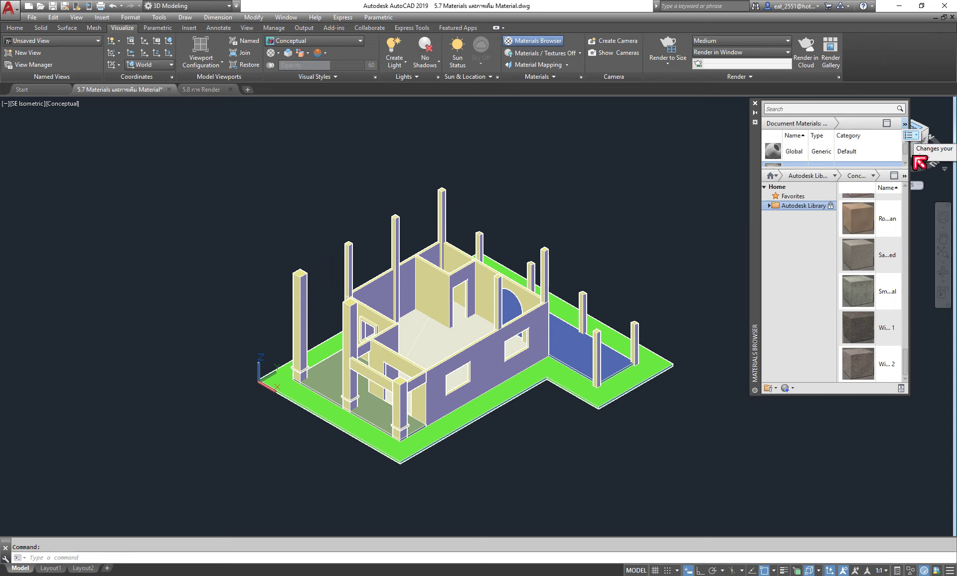
pyautogui.scroll(1, 902, 210)
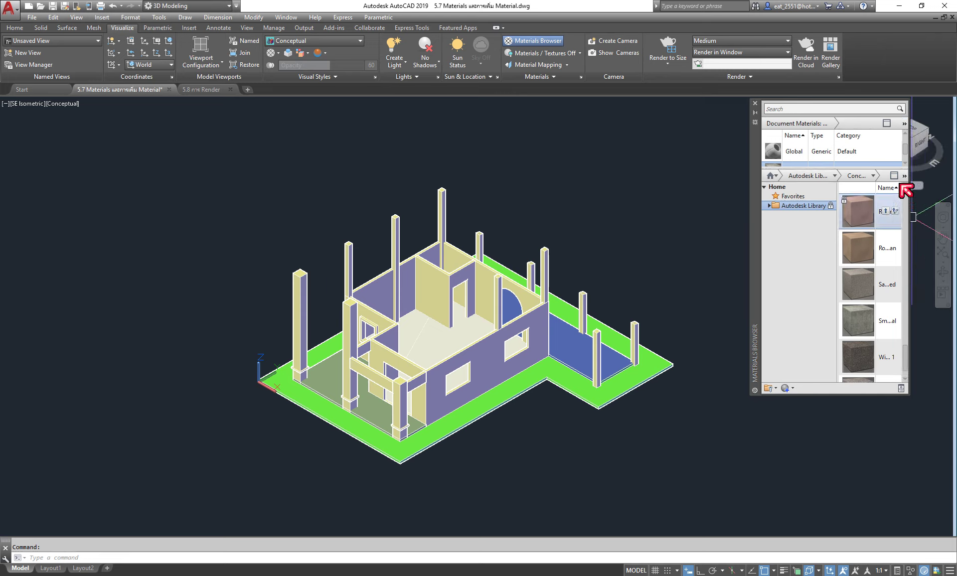
pyautogui.click(915, 186)
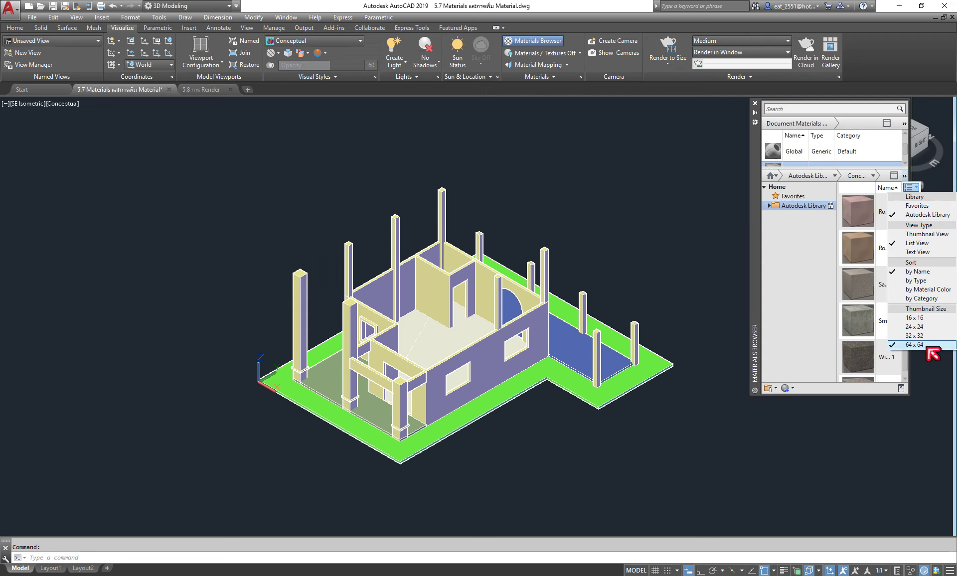
pyautogui.click(942, 402)
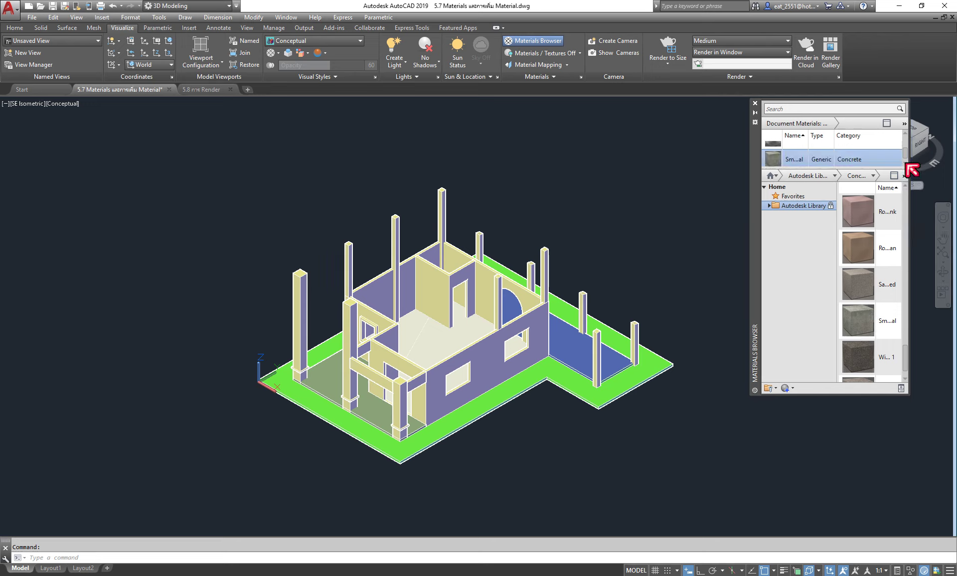
# Lengthen the Materials Browser to list all document materials and set the viewport to Realistic.
pyautogui.moveTo(836, 170); pyautogui.dragTo(832, 208)
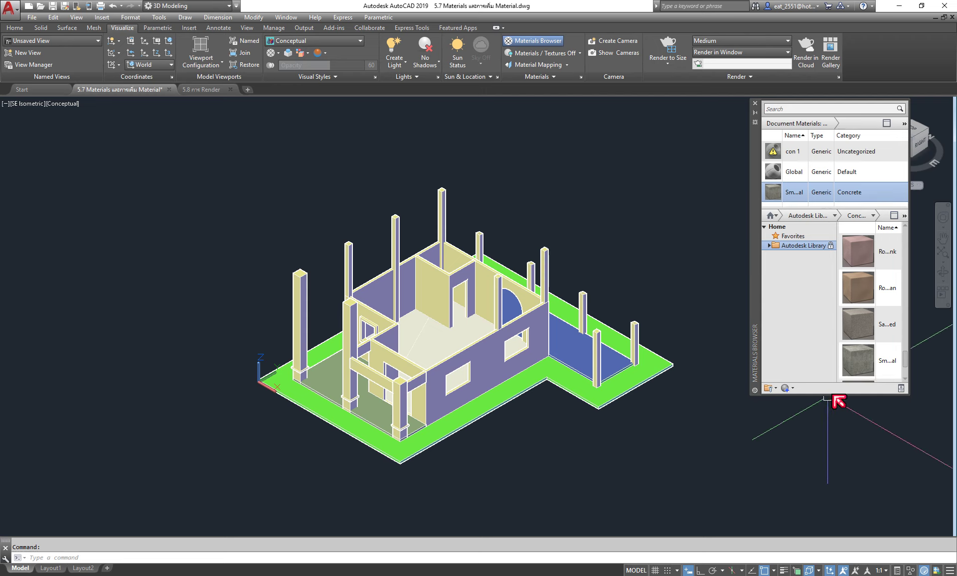
pyautogui.moveTo(836, 394); pyautogui.dragTo(837, 521)
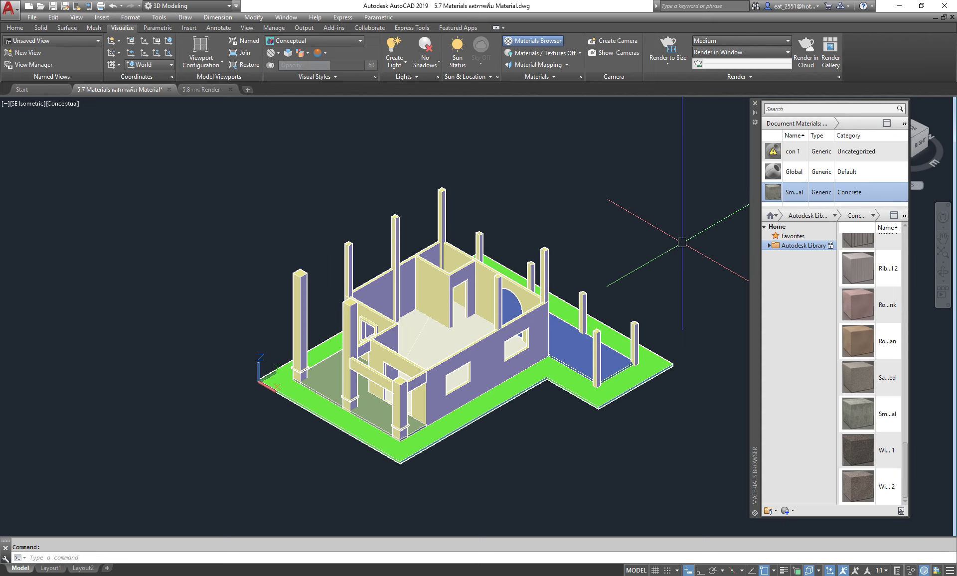
pyautogui.scroll(2, 458, 262)
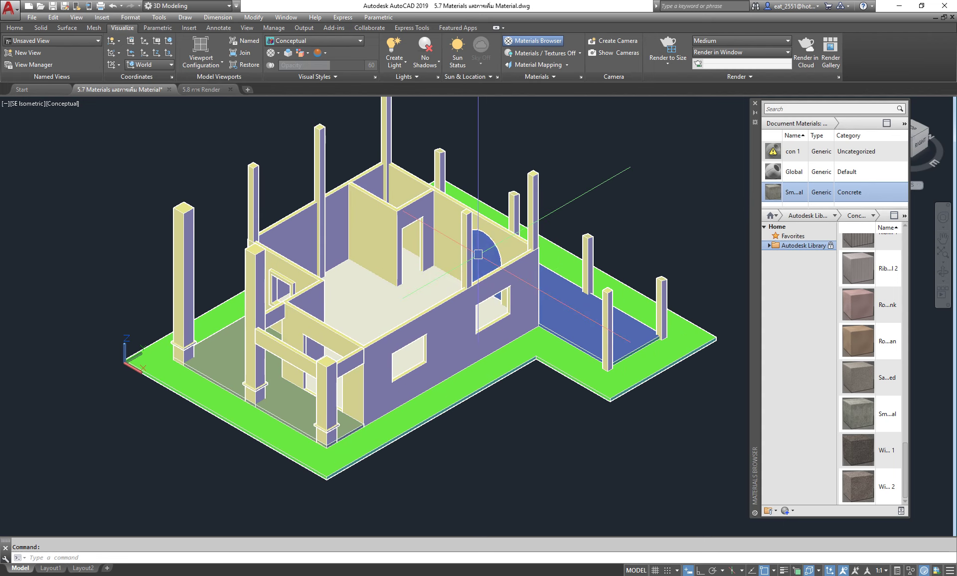
pyautogui.scroll(1, 458, 262)
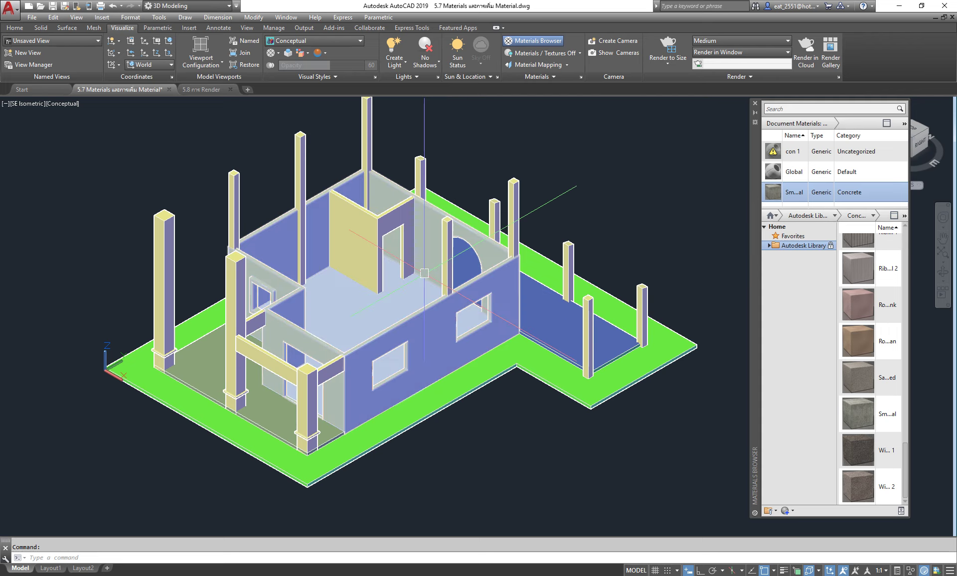
pyautogui.click(63, 103)
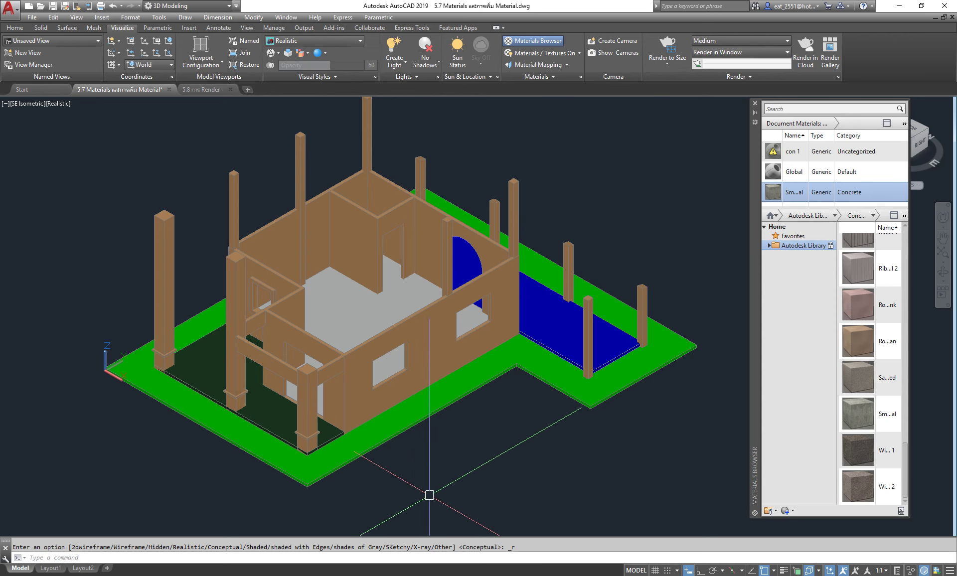
# Apply the 'Sm…al' concrete material to the selected house walls and frame the result.
pyautogui.click(428, 349)
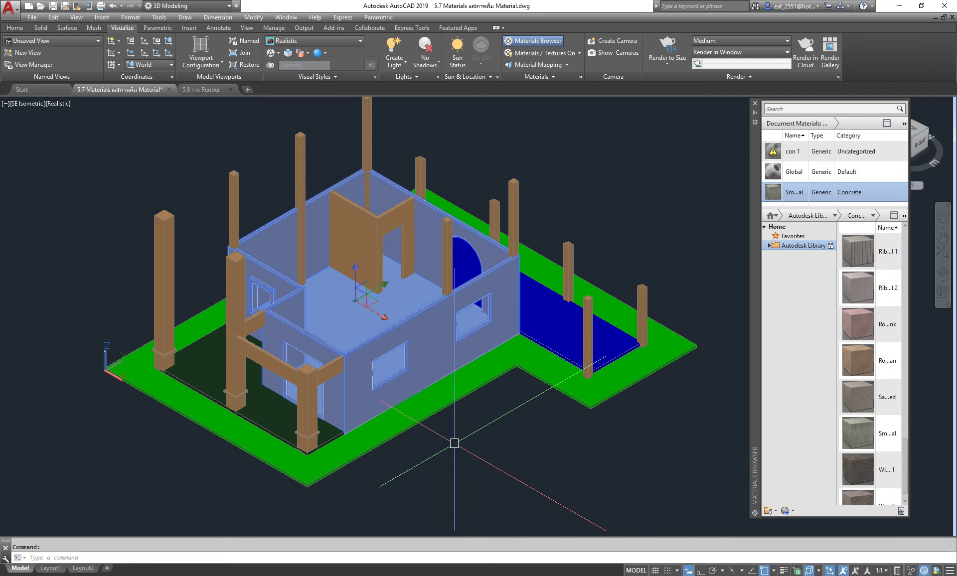
pyautogui.moveTo(777, 192)
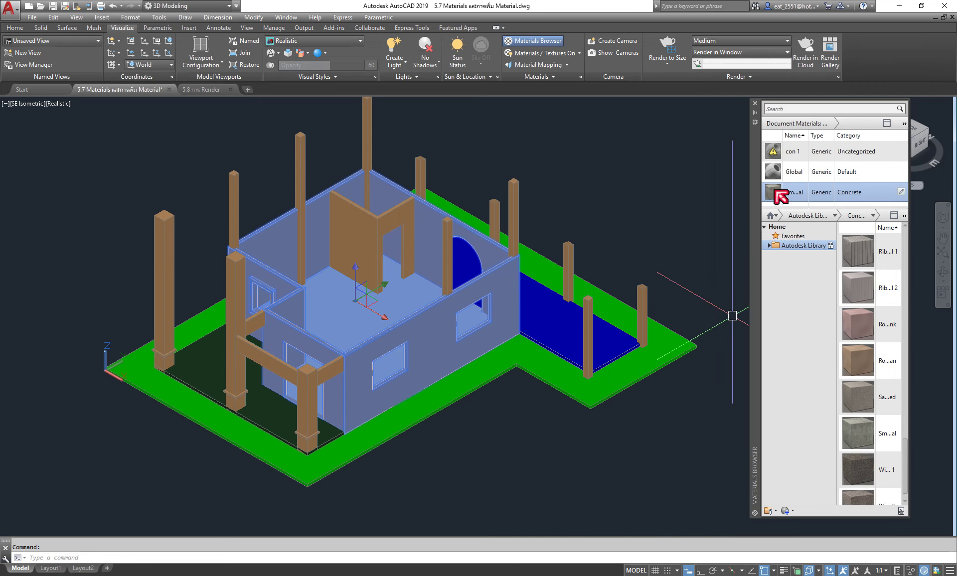
pyautogui.click(773, 193)
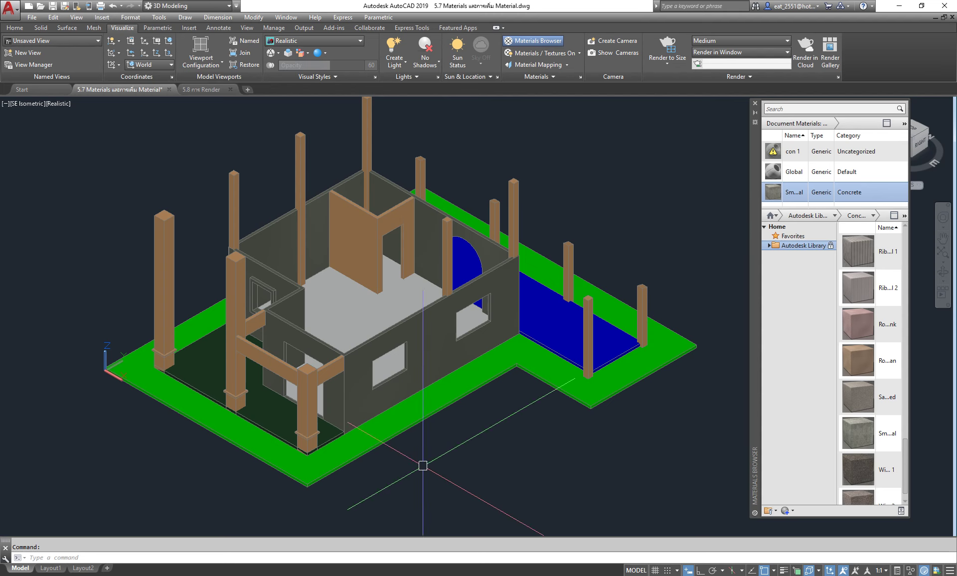
pyautogui.scroll(6, 426, 363)
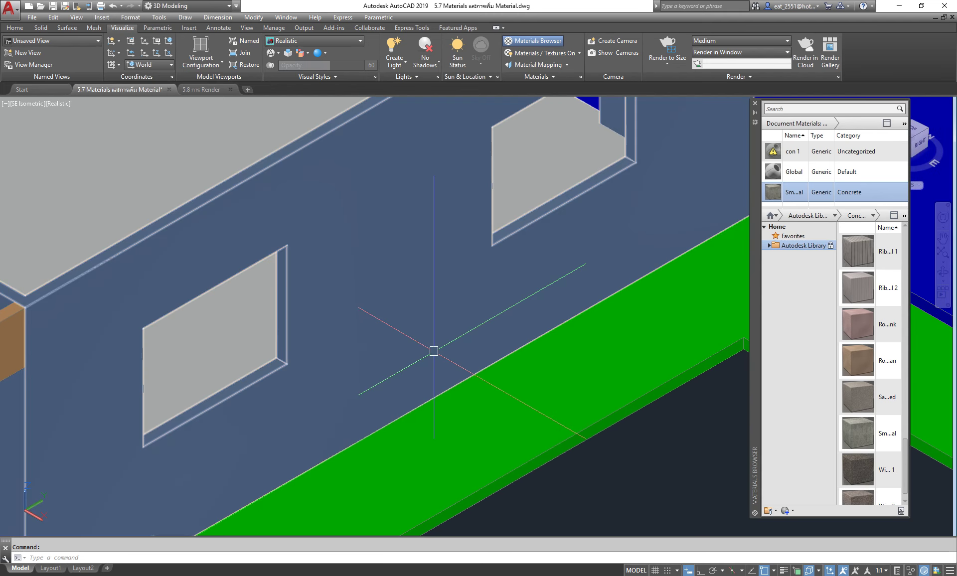
pyautogui.scroll(-3, 395, 335)
pyautogui.scroll(-2, 374, 320)
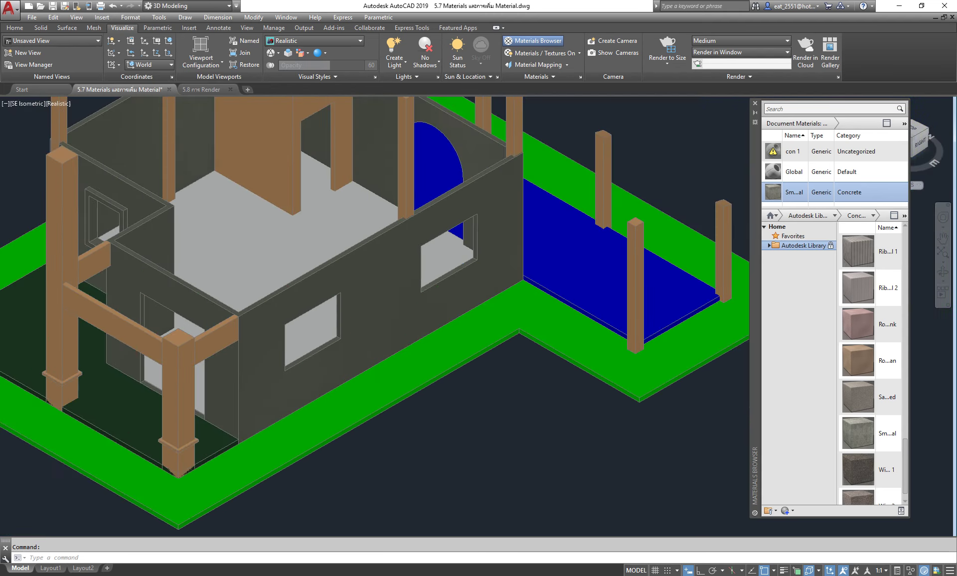
pyautogui.moveTo(413, 308); pyautogui.dragTo(417, 321, button='middle')
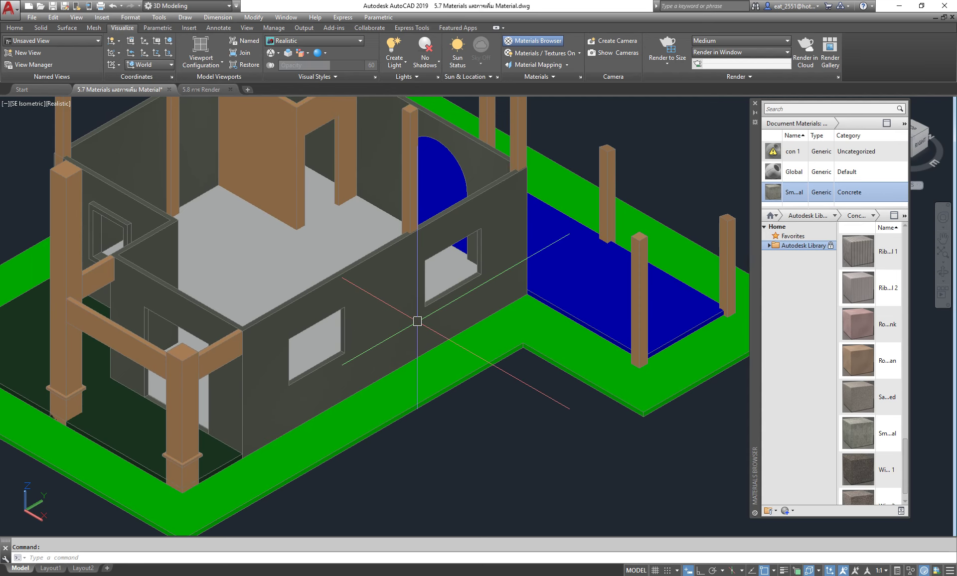
pyautogui.moveTo(408, 257); pyautogui.dragTo(453, 294, button='middle')
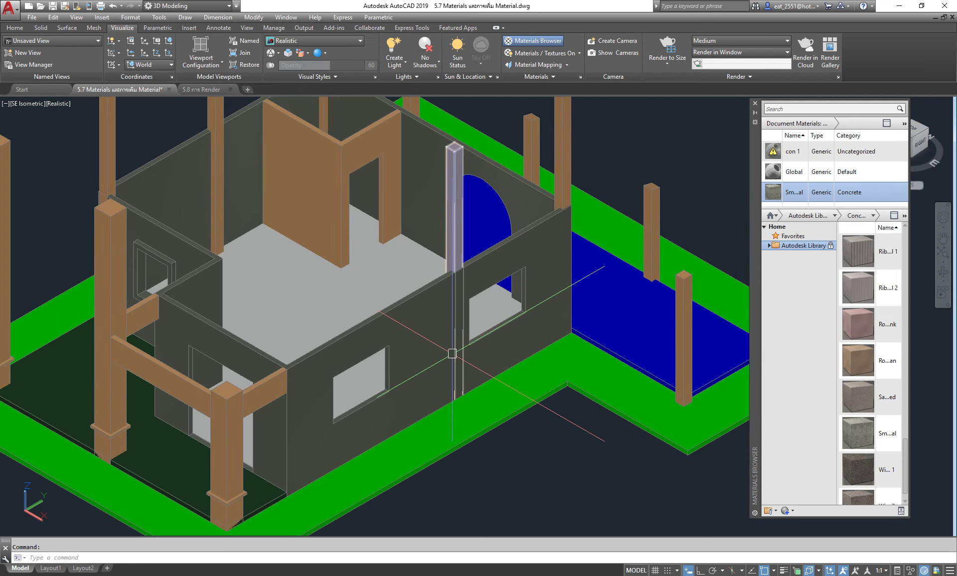
pyautogui.moveTo(867, 192)
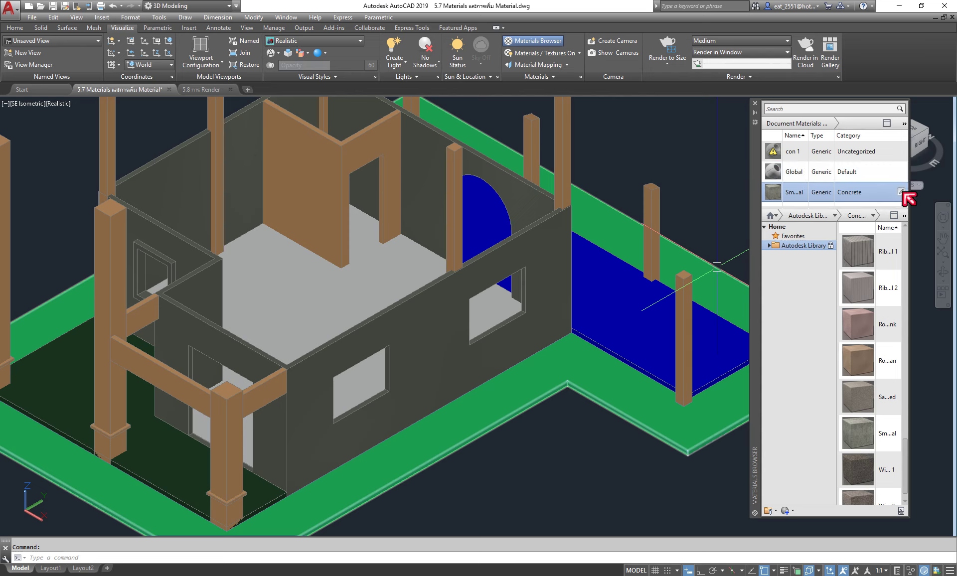
# Open the concrete's color image in the Texture Editor and set sample width to 10 in.
pyautogui.click(901, 191)
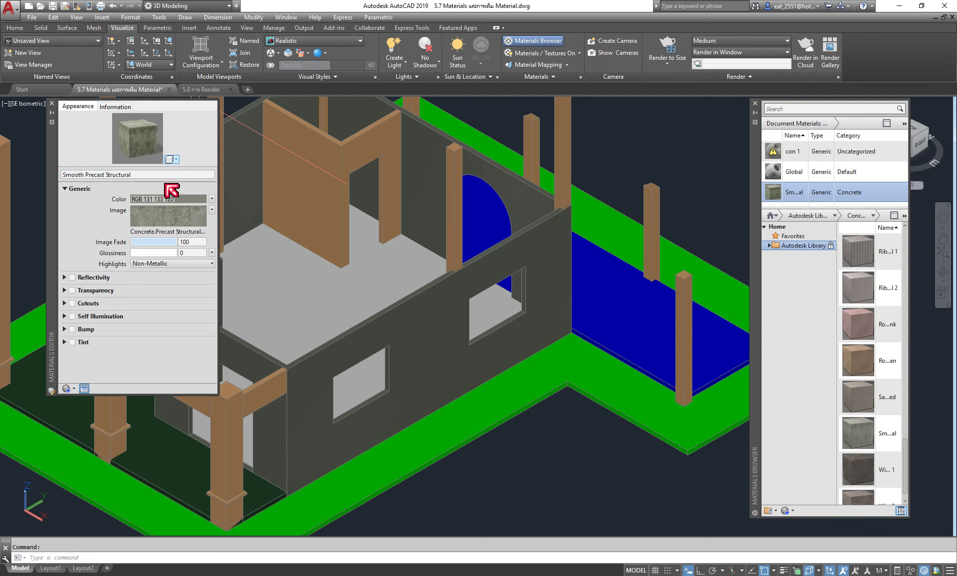
pyautogui.click(167, 220)
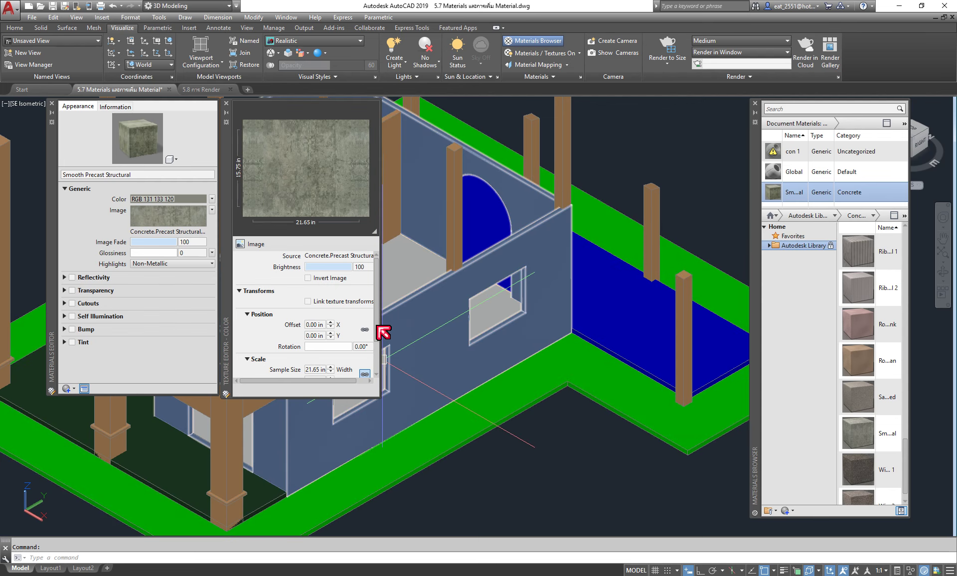
pyautogui.moveTo(379, 325); pyautogui.dragTo(382, 363)
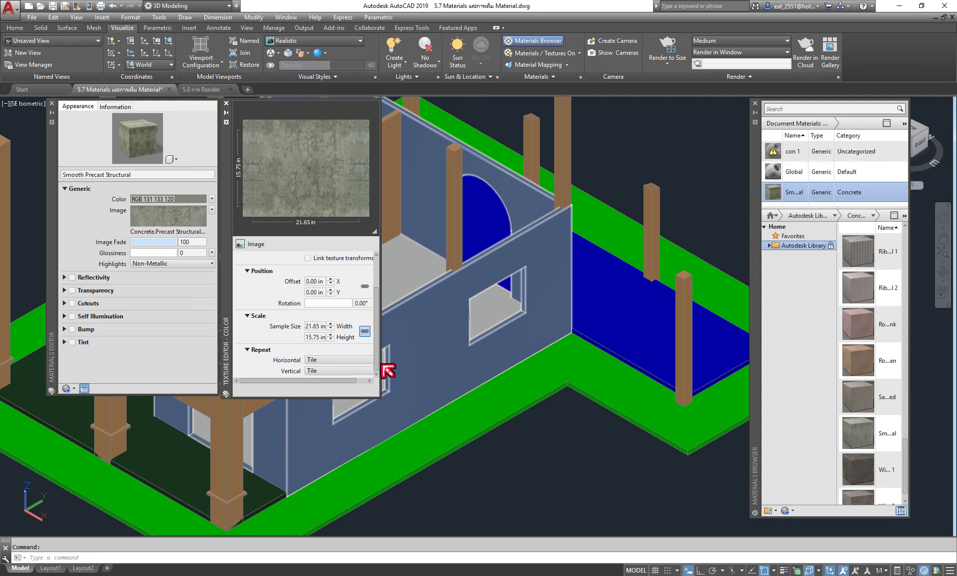
pyautogui.doubleClick(319, 326)
pyautogui.write('10')
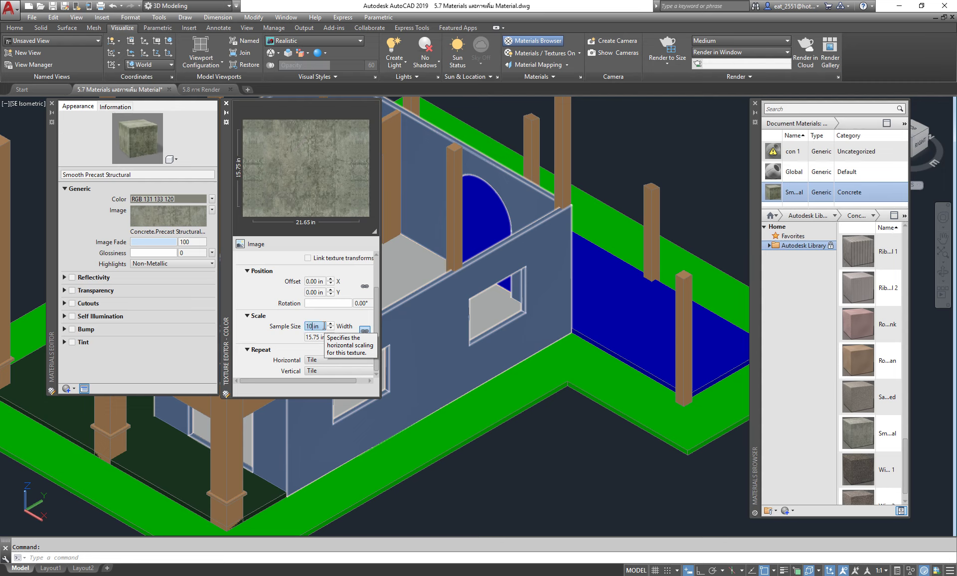
pyautogui.press('Return')
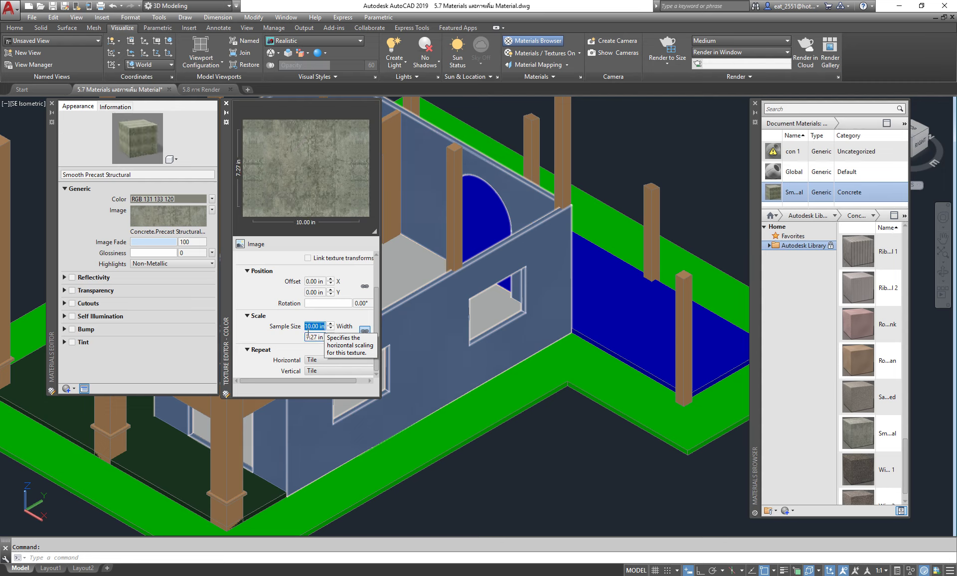
# Pan the house view, then reduce the texture sample width to 1.00 in.
pyautogui.click(512, 491)
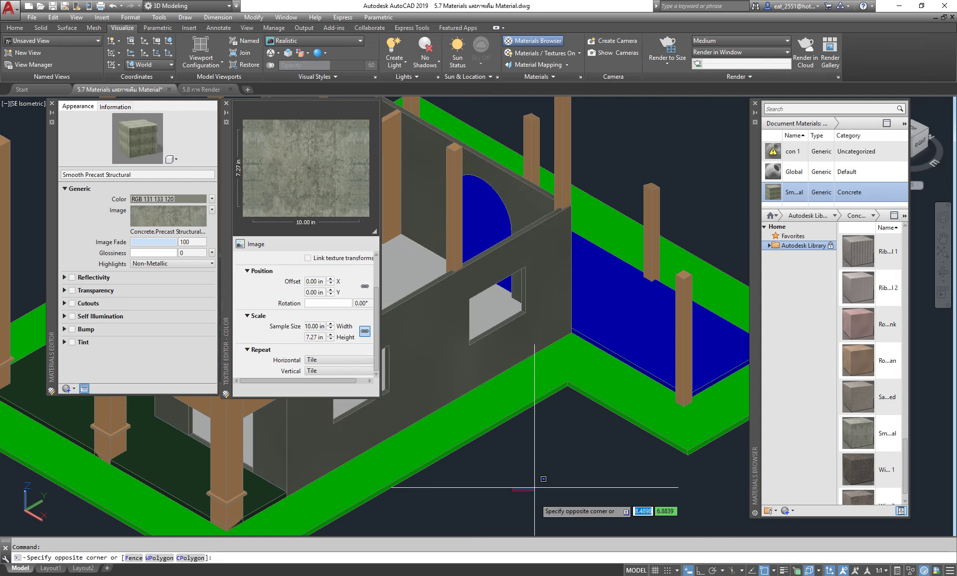
pyautogui.moveTo(506, 427); pyautogui.dragTo(533, 417, button='middle')
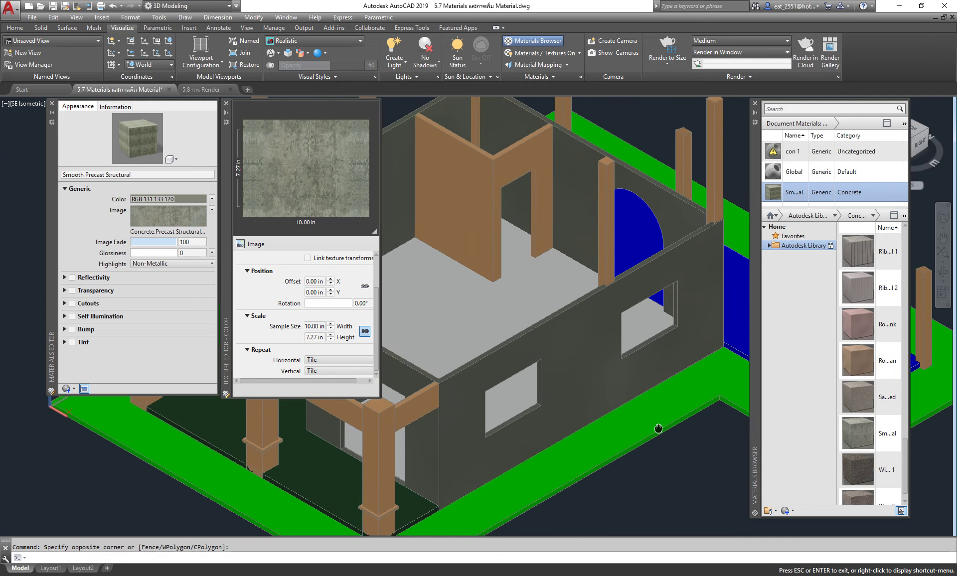
pyautogui.scroll(3, 533, 416)
pyautogui.scroll(2, 525, 448)
pyautogui.press('Escape')
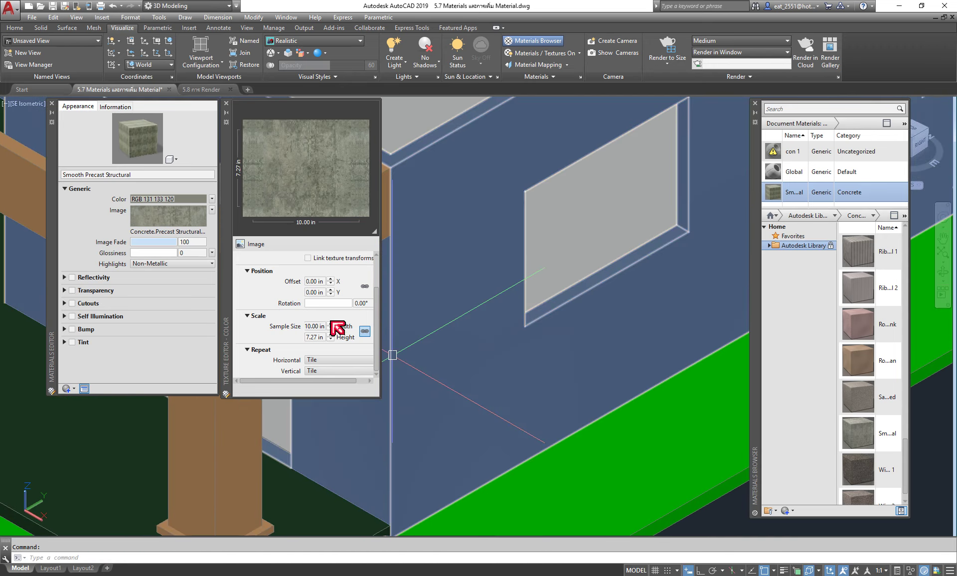
pyautogui.click(315, 325)
pyautogui.write('1')
pyautogui.press('Return')
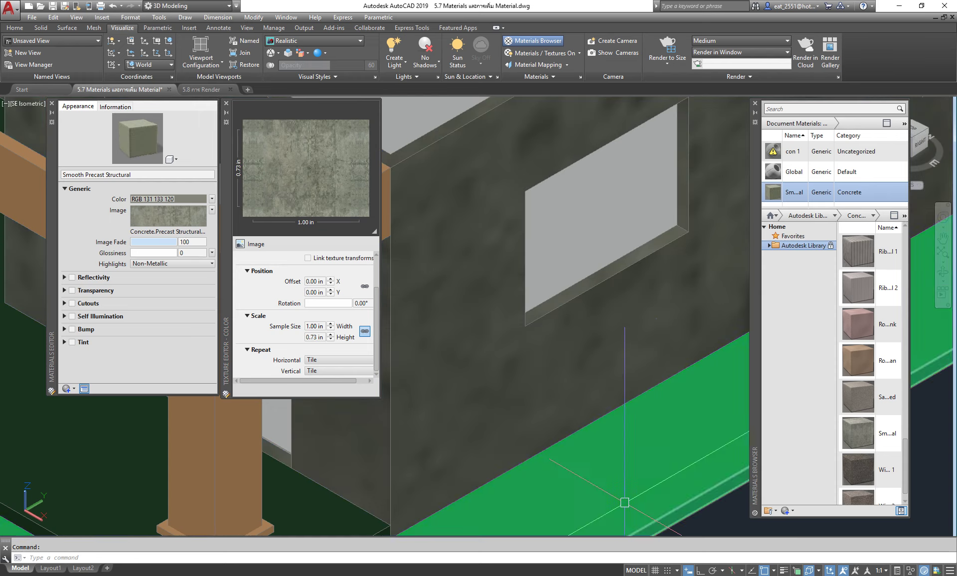
# Reduce the concrete texture sample width further, to 0.50 in and then 0.10 in.
pyautogui.click(314, 325)
pyautogui.doubleClick(314, 326)
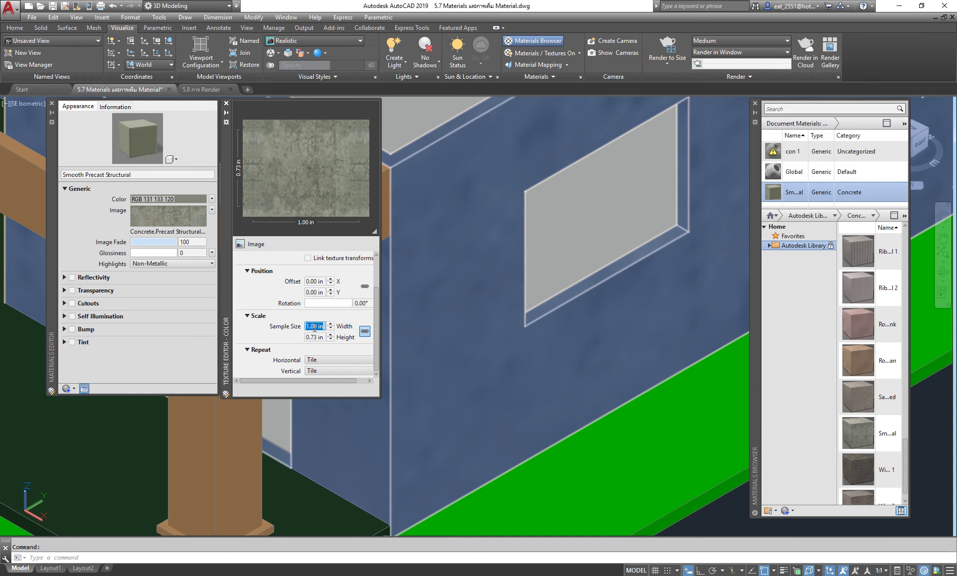
pyautogui.write('0.5')
pyautogui.press('Return')
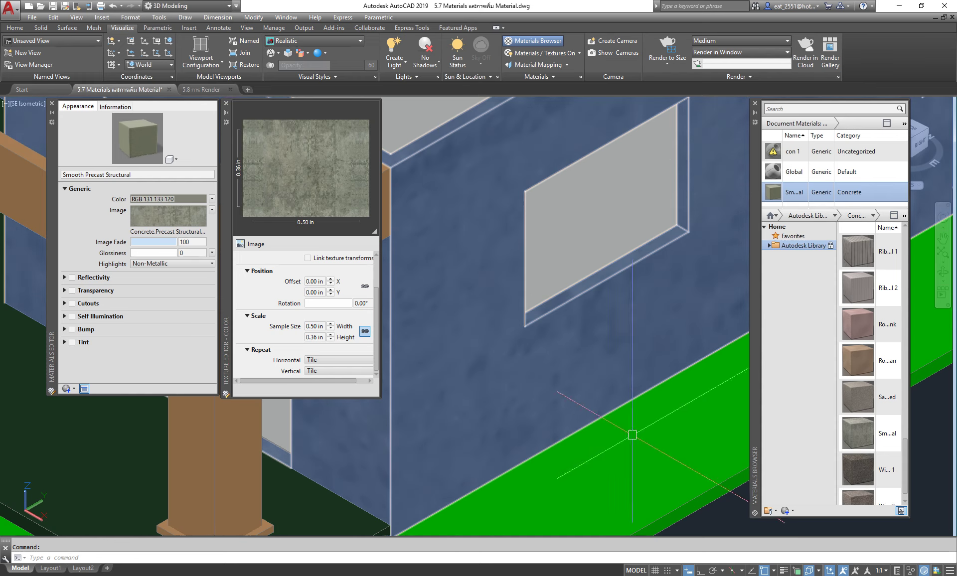
pyautogui.doubleClick(317, 327)
pyautogui.write('0.1')
pyautogui.press('Return')
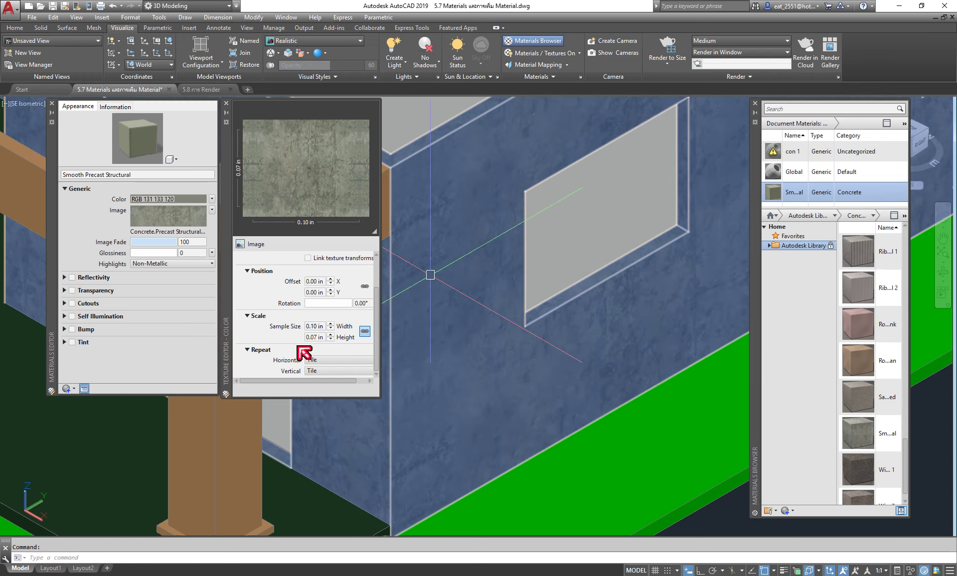
# Zoom to inspect the finer wall texture, then select the floor slab under the column.
pyautogui.scroll(-4, 535, 241)
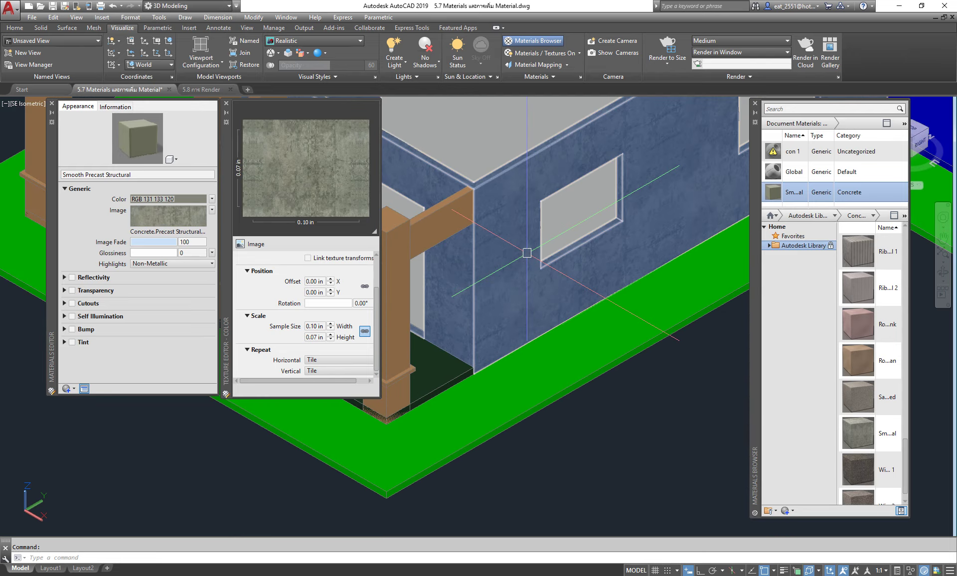
pyautogui.scroll(-2, 650, 444)
pyautogui.scroll(-2, 675, 437)
pyautogui.scroll(3, 553, 331)
pyautogui.scroll(3, 592, 384)
pyautogui.scroll(-2, 559, 377)
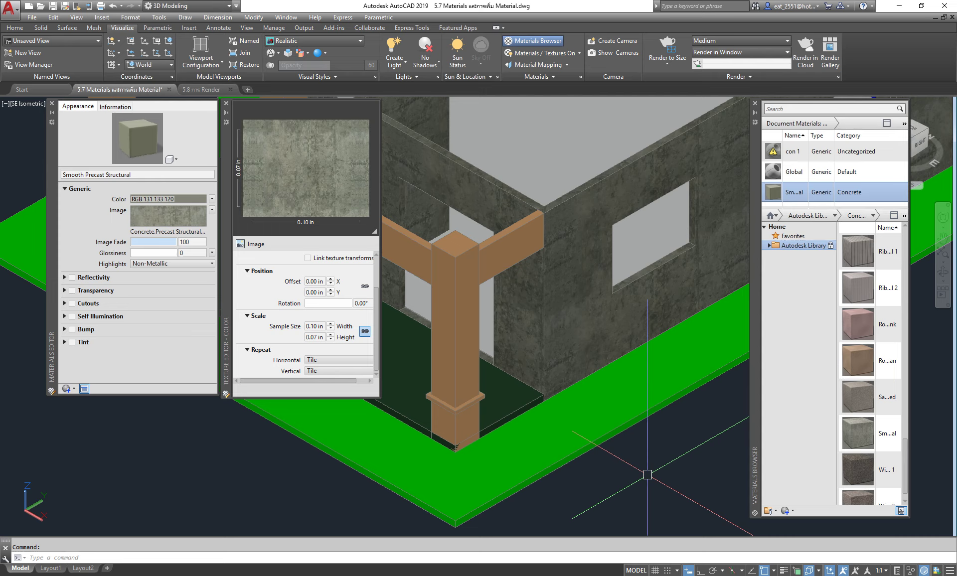
pyautogui.click(393, 402)
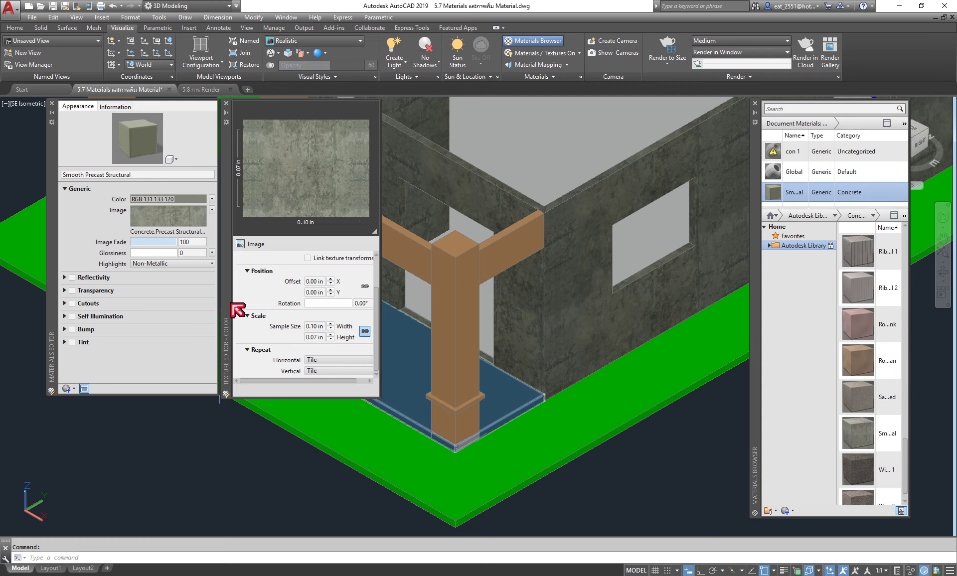
# Filter the Autodesk Library to Masonry materials, then to Stone materials.
pyautogui.click(872, 215)
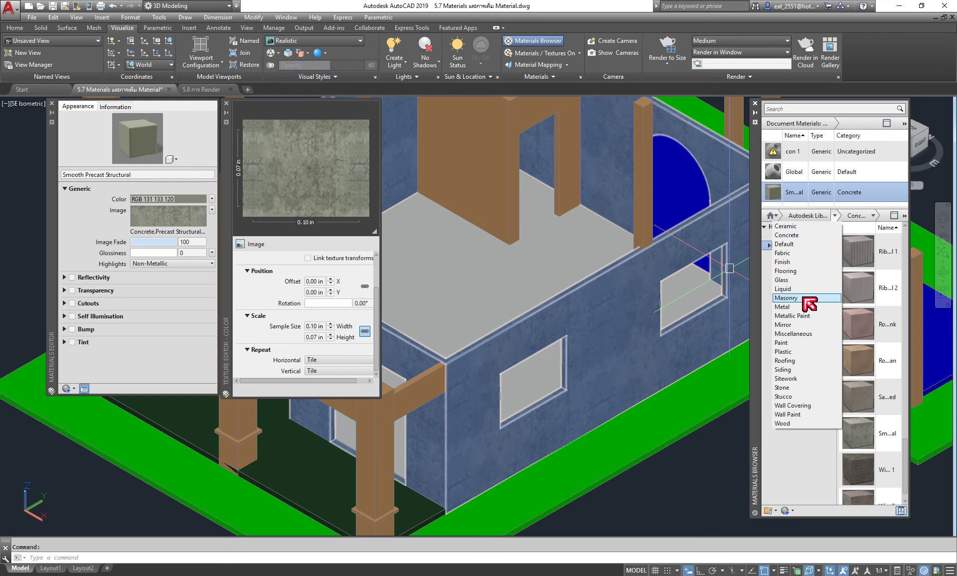
pyautogui.click(811, 311)
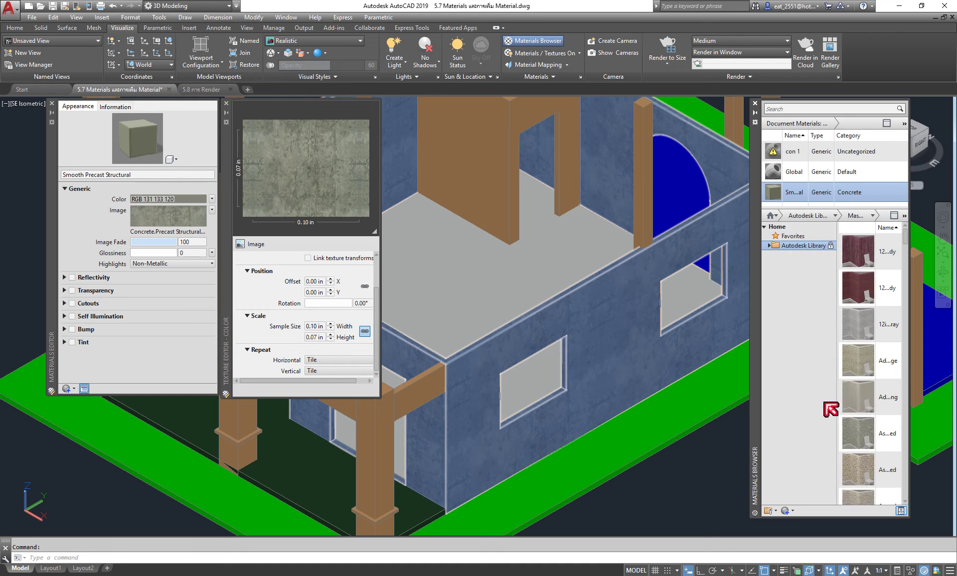
pyautogui.click(835, 216)
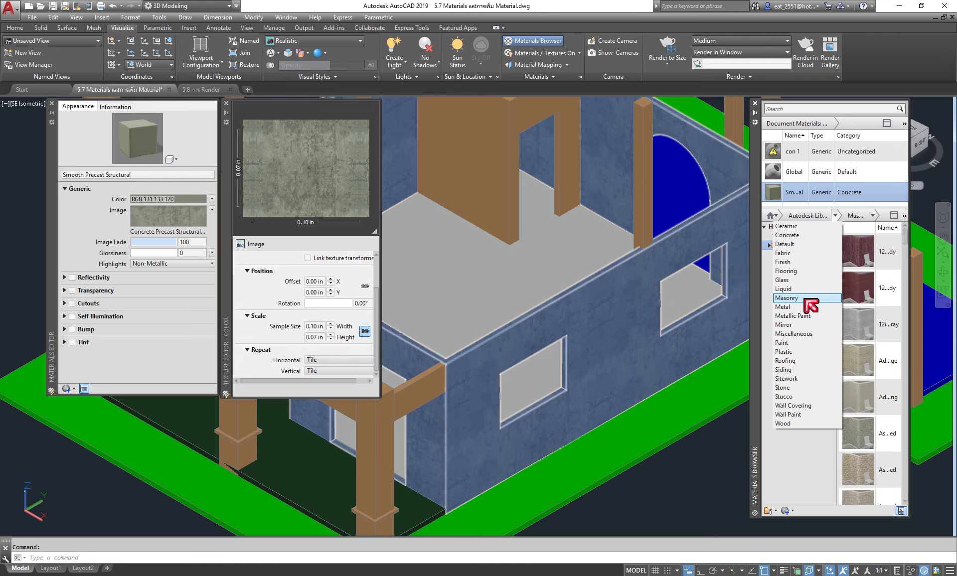
pyautogui.click(803, 388)
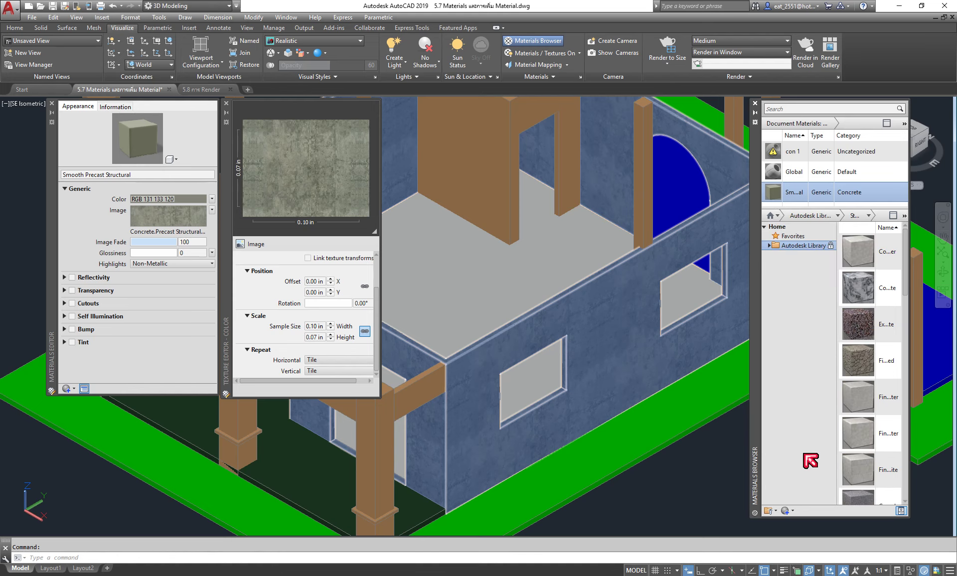
pyautogui.moveTo(866, 287)
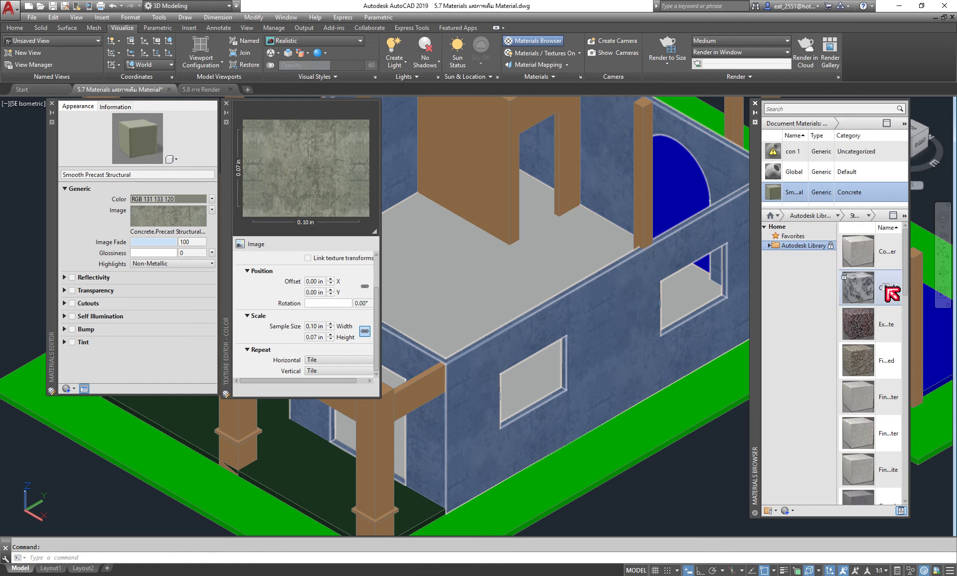
# Add the Coarse Polished - White marble to the drawing and assign it to the house floor.
pyautogui.moveTo(862, 294); pyautogui.dragTo(523, 335)
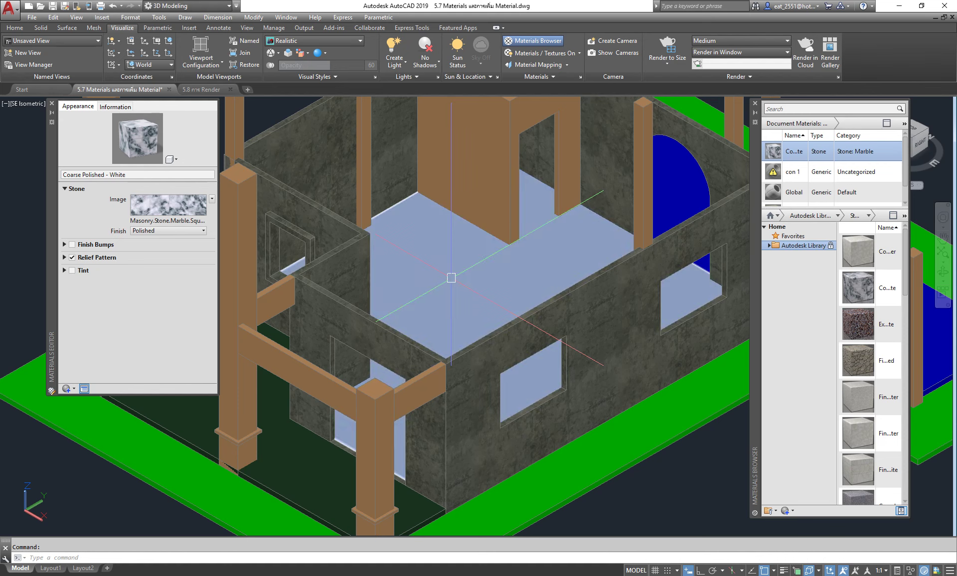
pyautogui.click(445, 279)
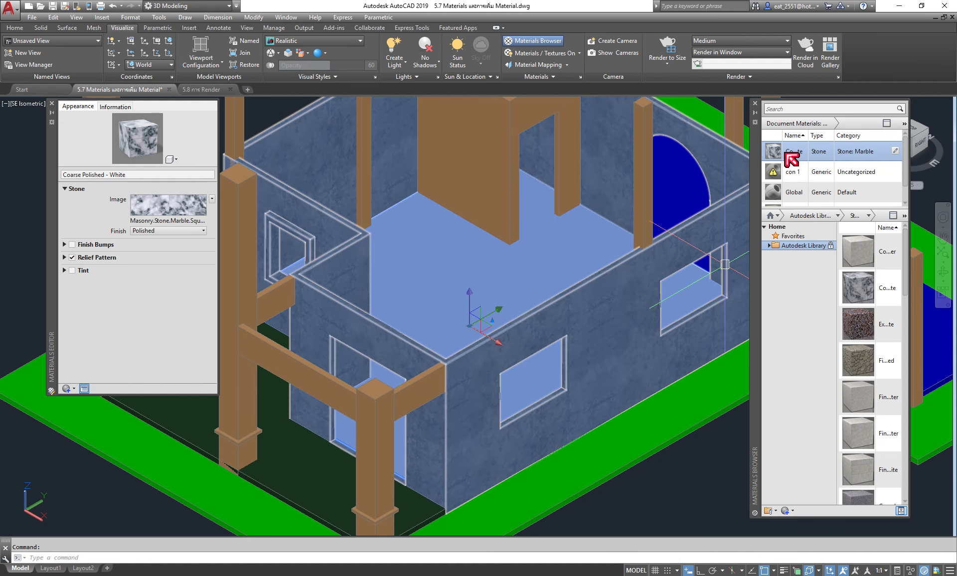
pyautogui.moveTo(786, 152); pyautogui.dragTo(510, 236)
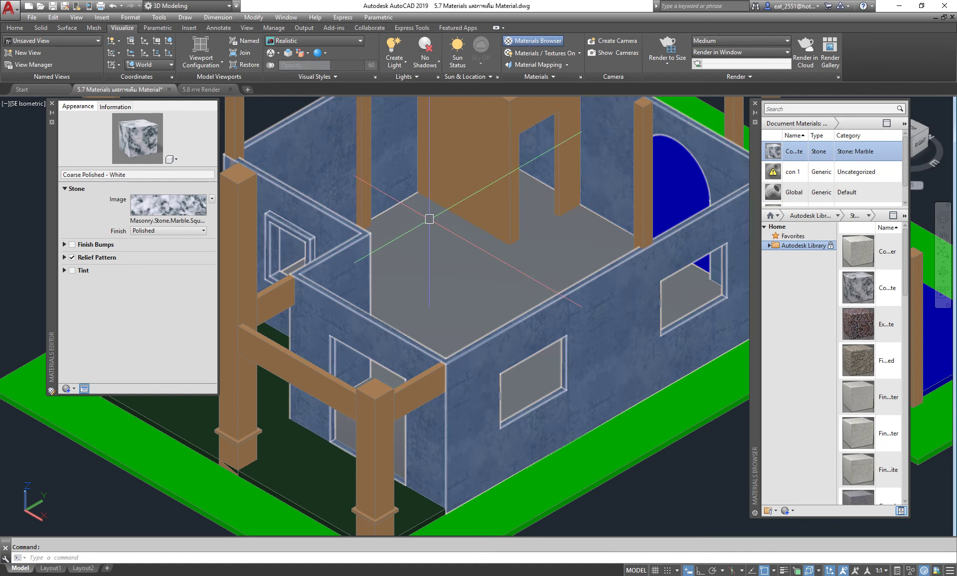
pyautogui.scroll(-1, 875, 180)
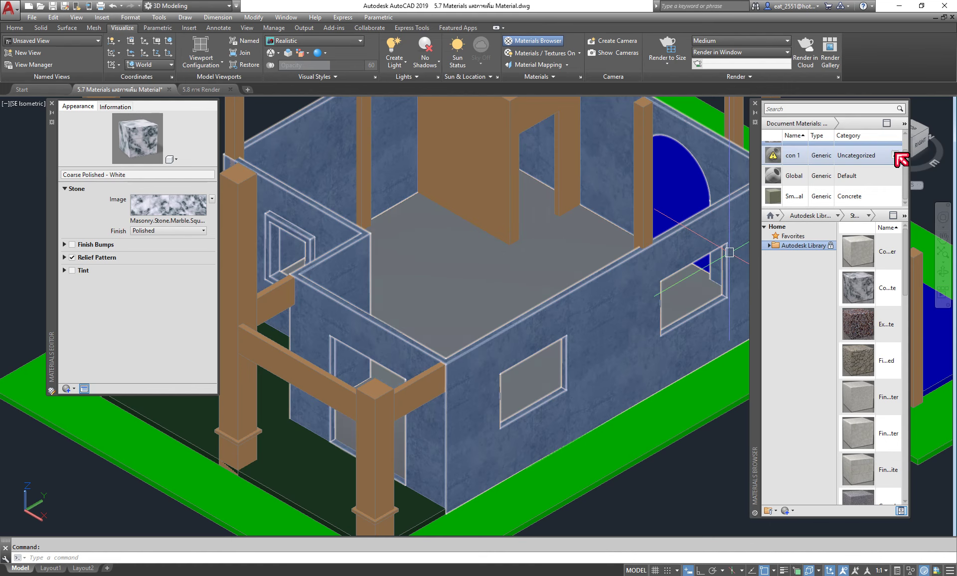
# Edit Coarse Polished - White and open its marble image's texture settings (48.00 in sample).
pyautogui.click(895, 158)
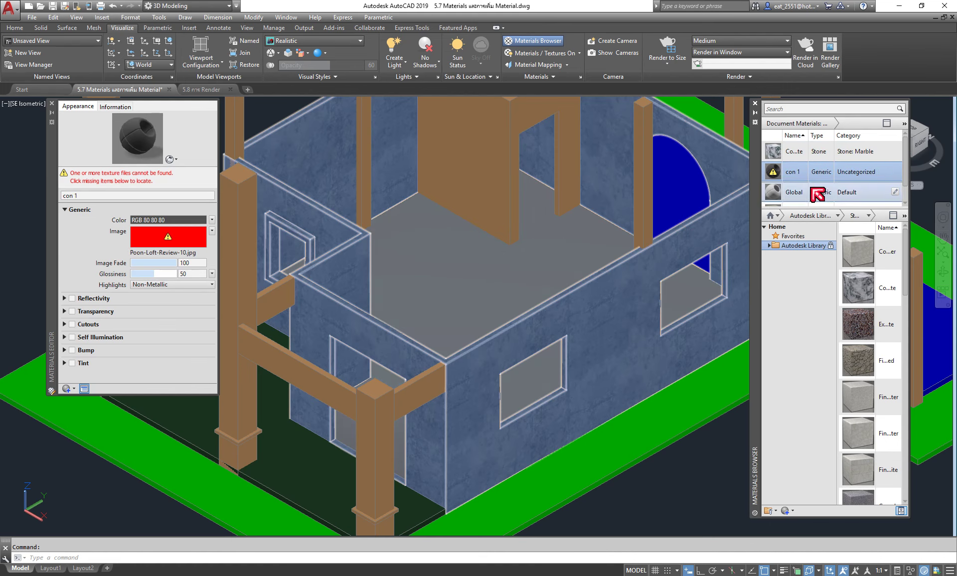
pyautogui.moveTo(899, 163); pyautogui.dragTo(584, 225)
pyautogui.click(792, 151)
pyautogui.click(168, 205)
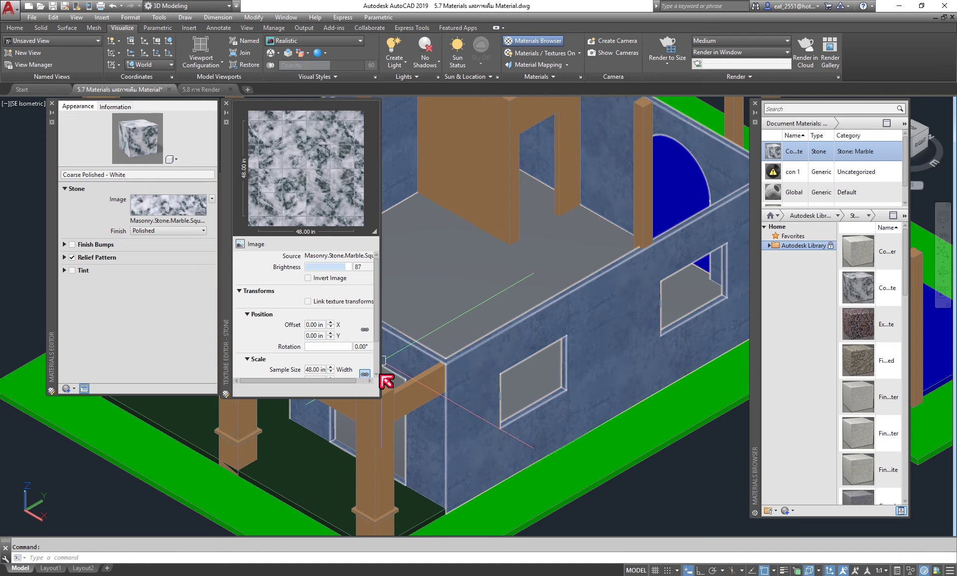
# Shrink the Coarse Polished - White marble texture's sample width to 1.00 in, then 0.10 in.
pyautogui.scroll(-2, 377, 375)
pyautogui.scroll(-2, 377, 374)
pyautogui.doubleClick(314, 326)
pyautogui.write('1')
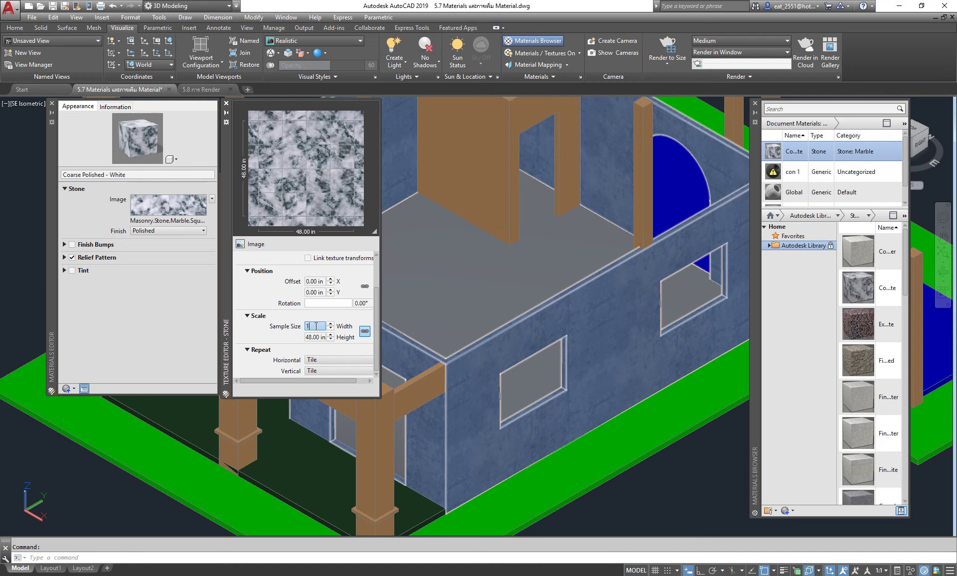
pyautogui.press('Return')
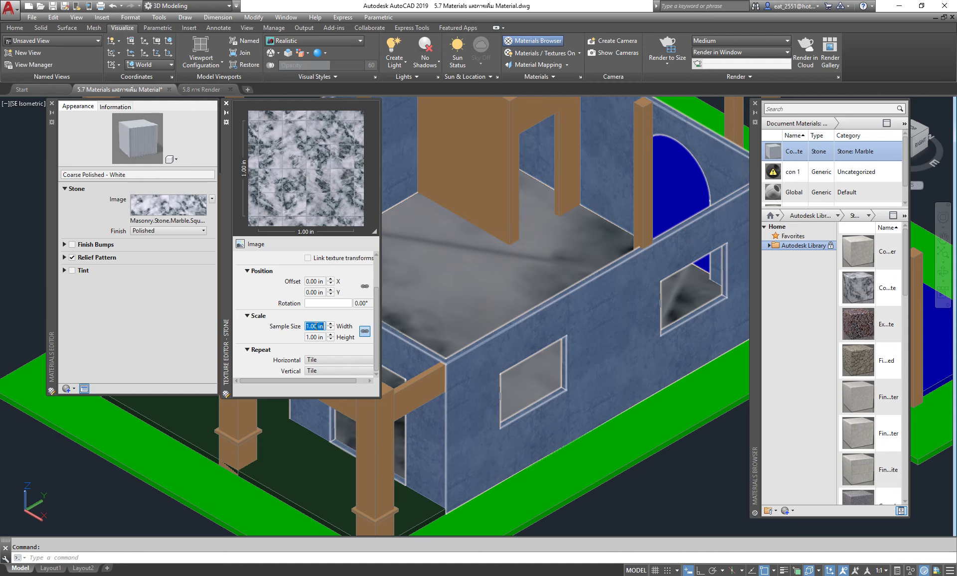
pyautogui.write('.1')
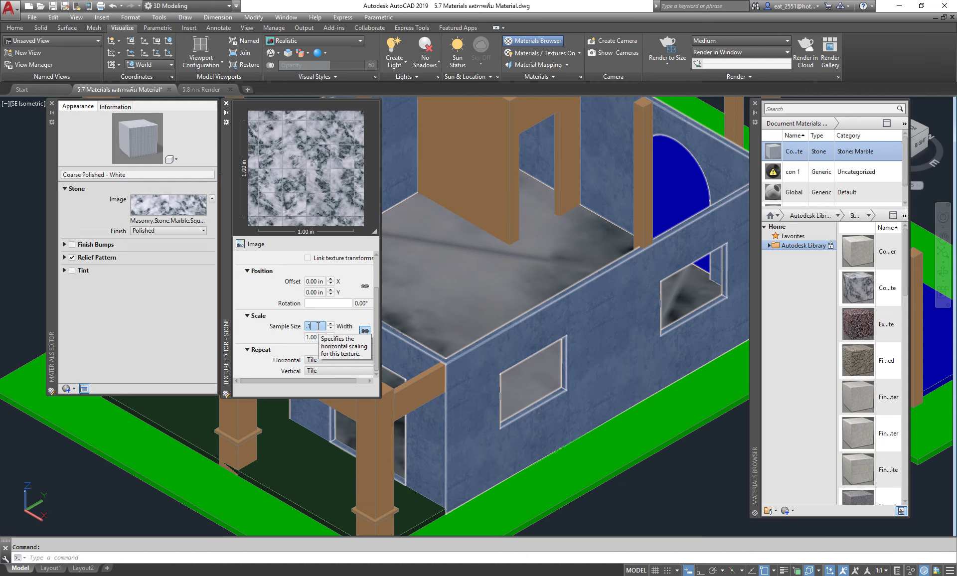
pyautogui.press('Return')
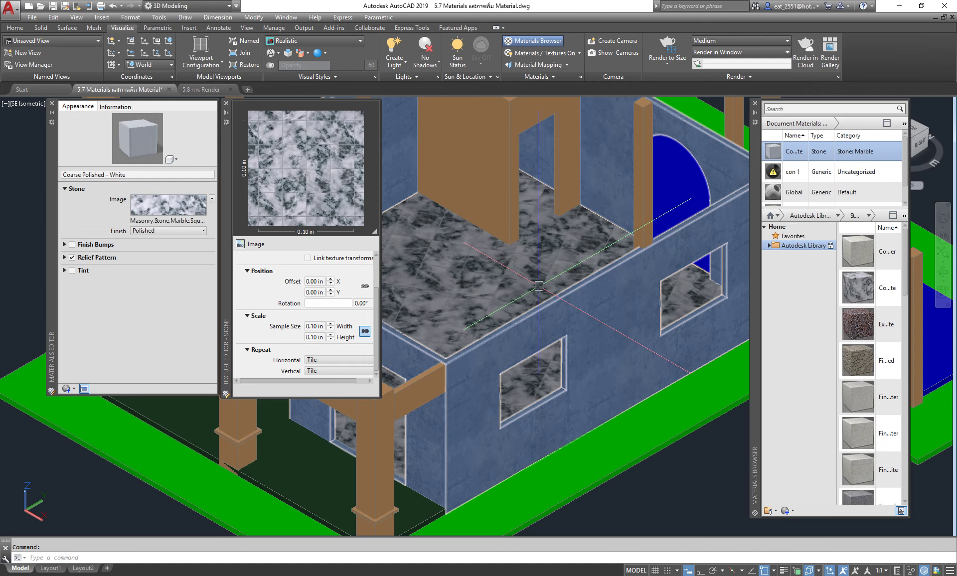
pyautogui.scroll(3, 620, 387)
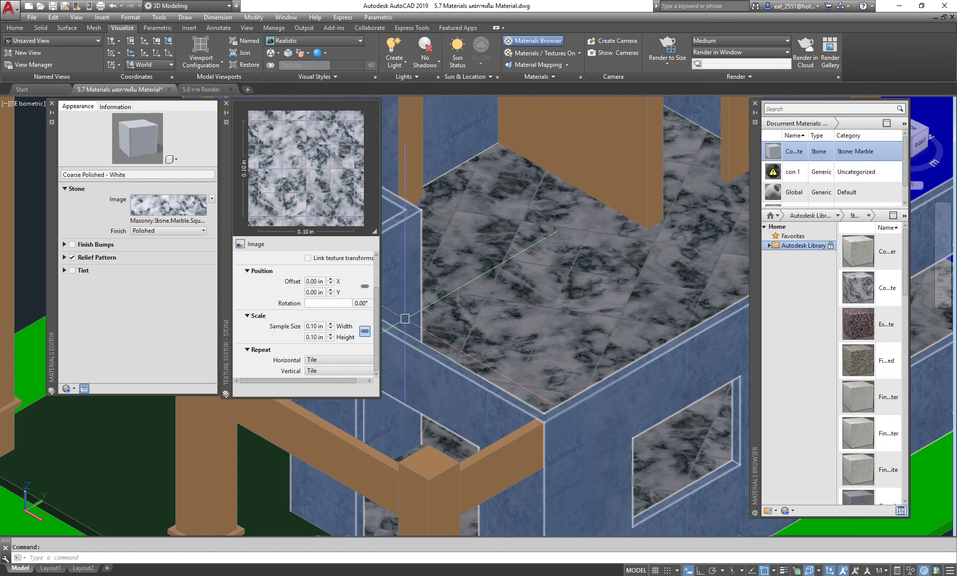
# Step the marble texture rotation through 45°, 40° and 35° to end at 30°.
pyautogui.doubleClick(362, 303)
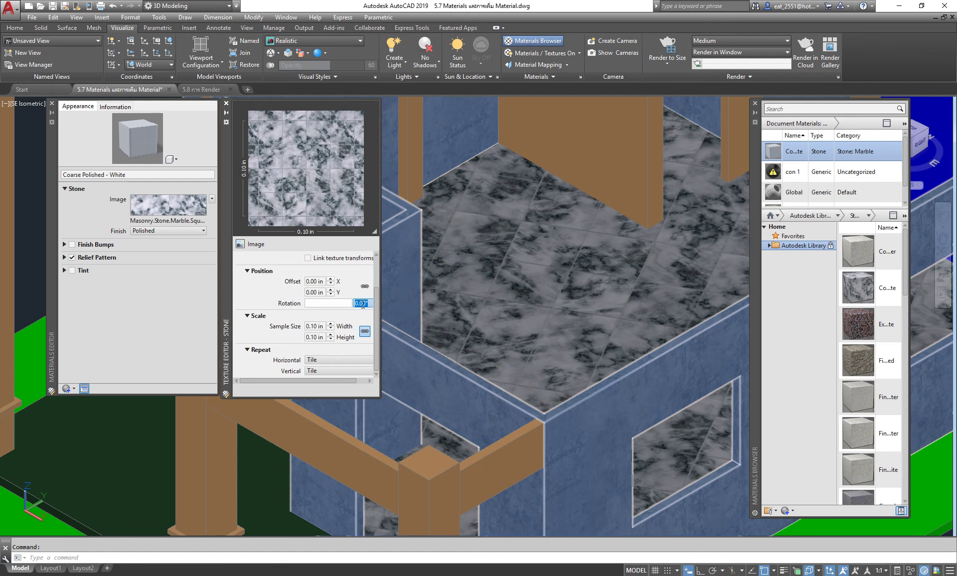
pyautogui.write('45')
pyautogui.press('Return')
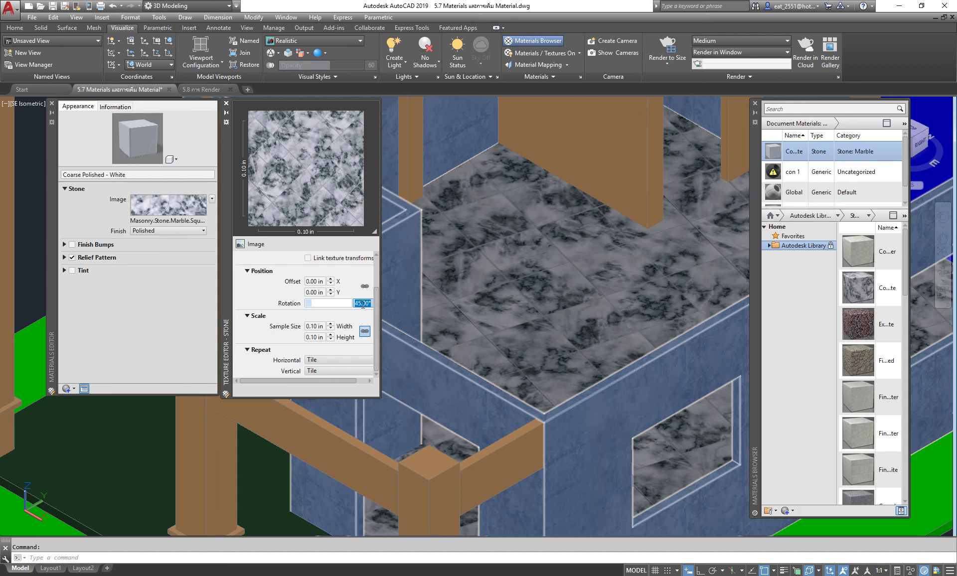
pyautogui.write('40')
pyautogui.press('Return')
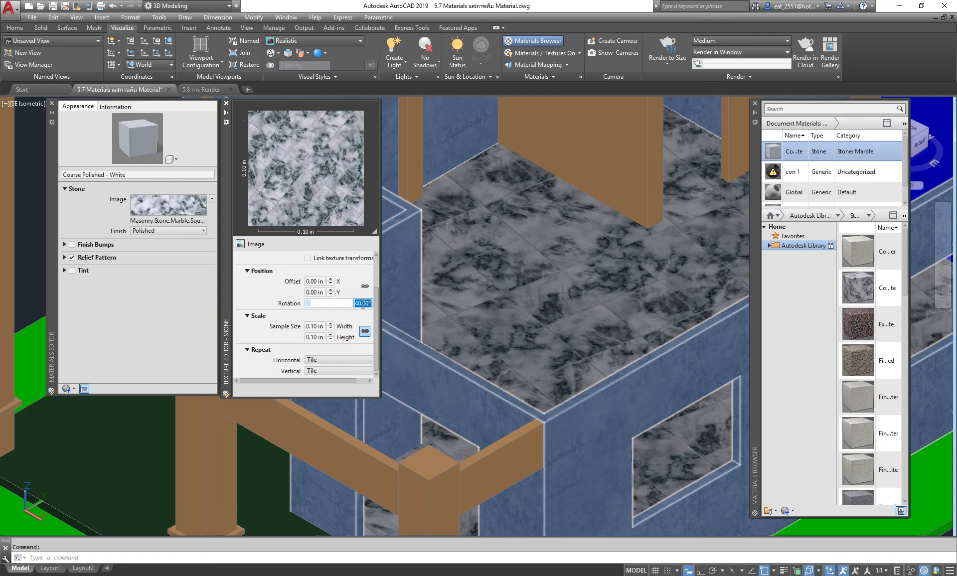
pyautogui.write('35')
pyautogui.press('Return')
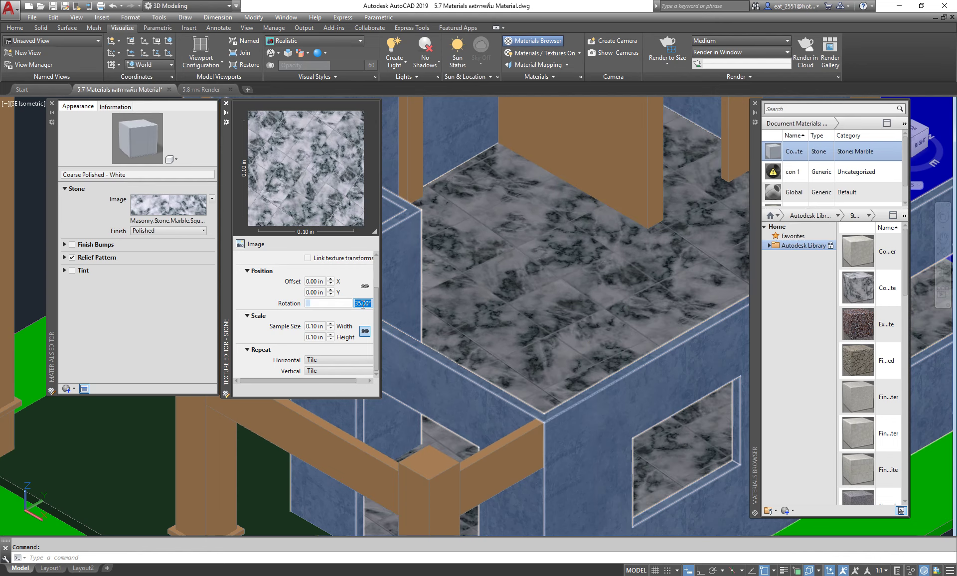
pyautogui.write('30')
pyautogui.press('Return')
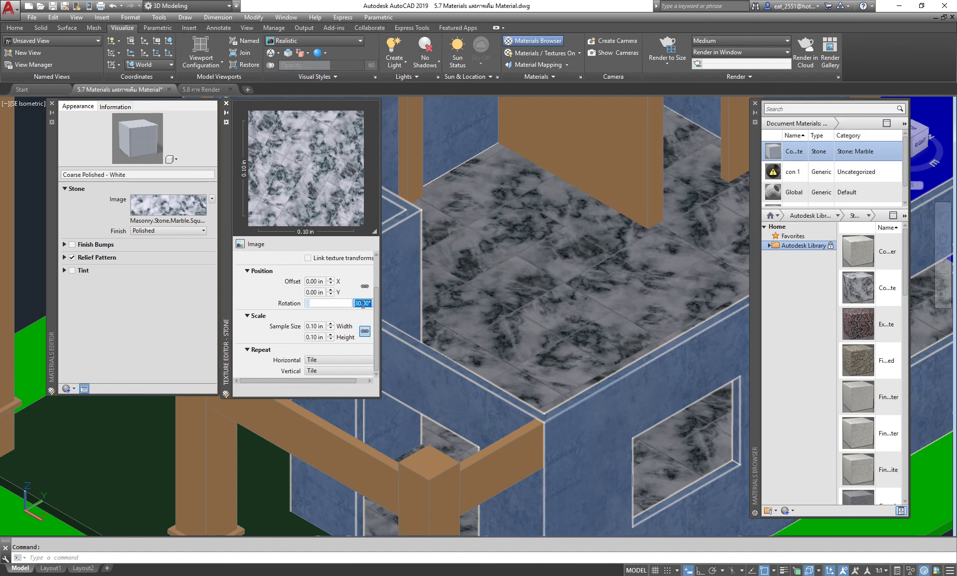
# Finish the texture edits and zoom out to view the rotated marble floor.
pyautogui.scroll(-5, 545, 313)
pyautogui.scroll(3, 544, 314)
pyautogui.scroll(2, 545, 314)
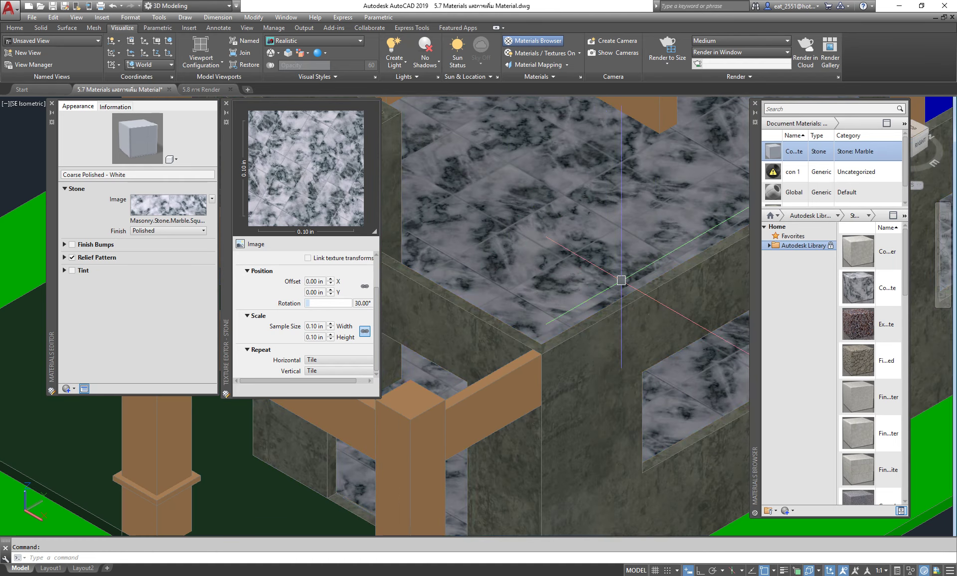
pyautogui.click(321, 327)
pyautogui.click(363, 304)
pyautogui.click(358, 311)
pyautogui.scroll(-3, 508, 304)
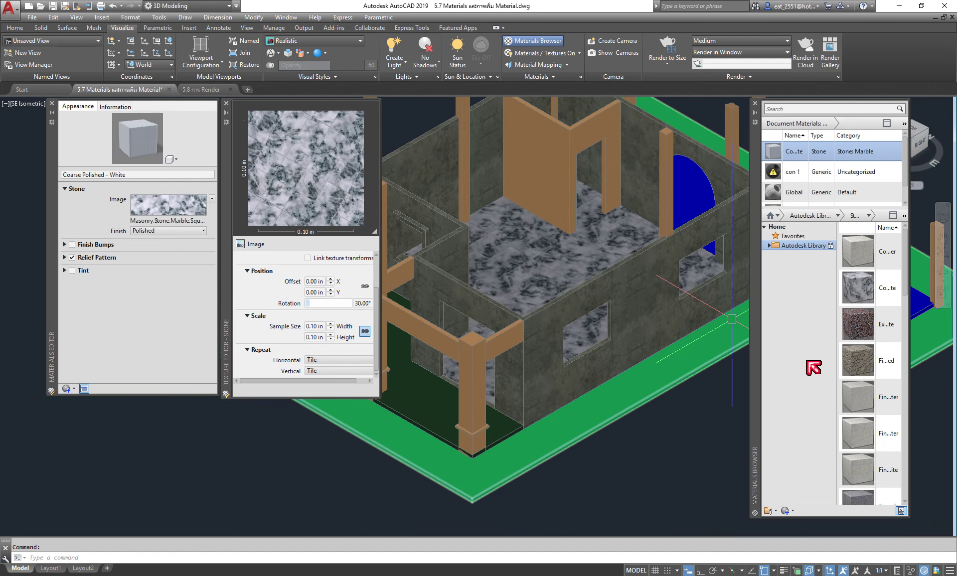
pyautogui.scroll(-1, 814, 373)
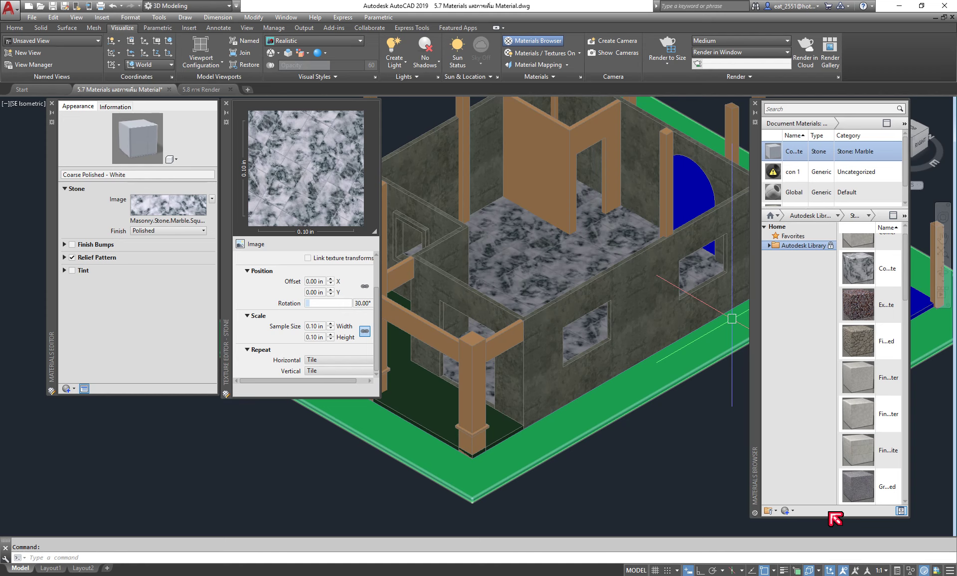
# Create a new generic material and start choosing an image file for it.
pyautogui.click(789, 511)
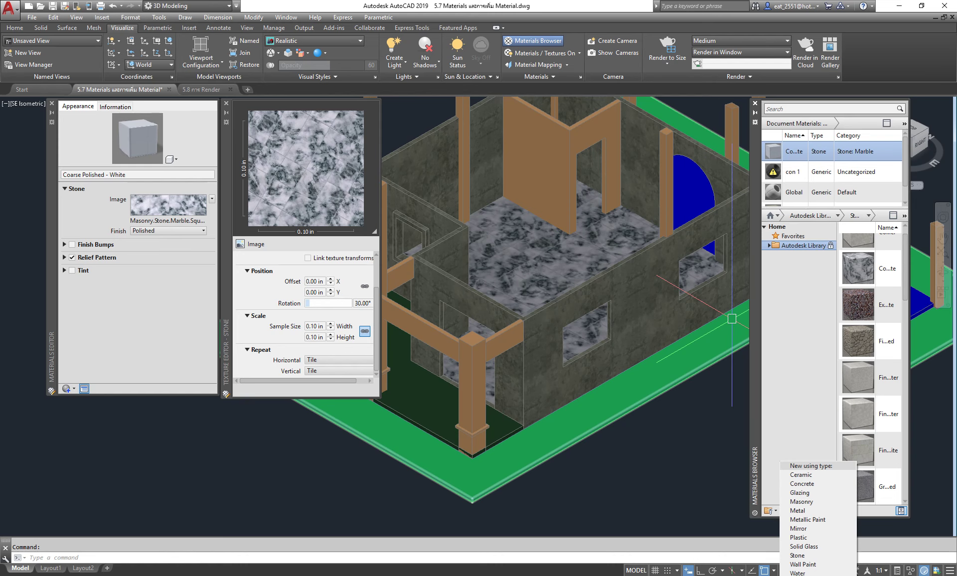
pyautogui.click(802, 573)
pyautogui.scroll(1, 869, 364)
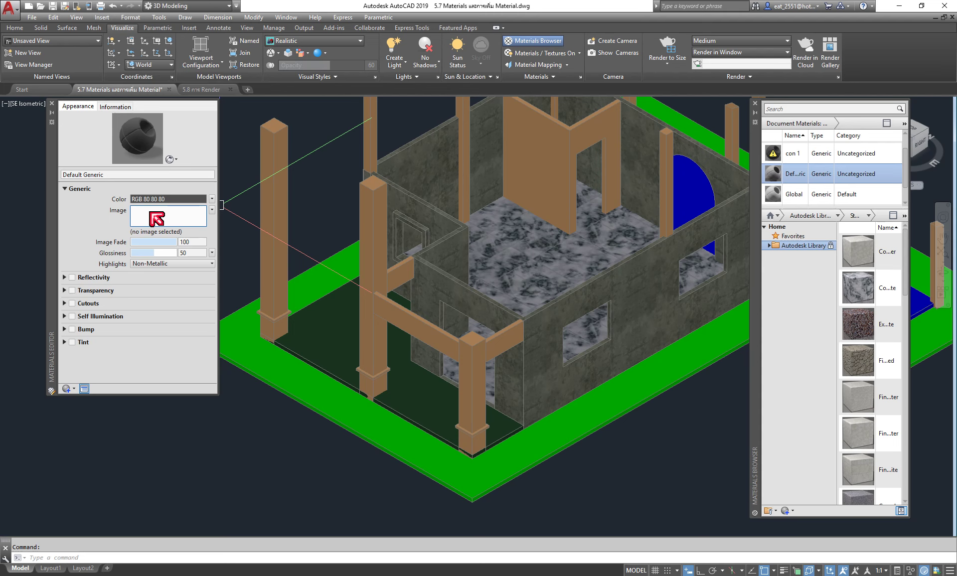
pyautogui.click(151, 214)
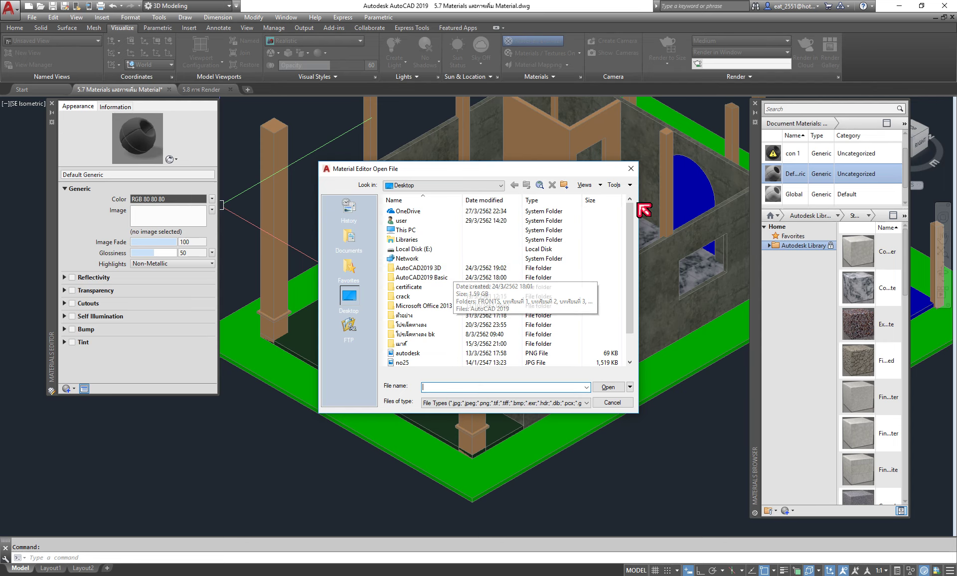
# Cancel the image file picker and close the Materials Editor without assigning an image.
pyautogui.scroll(-1, 427, 300)
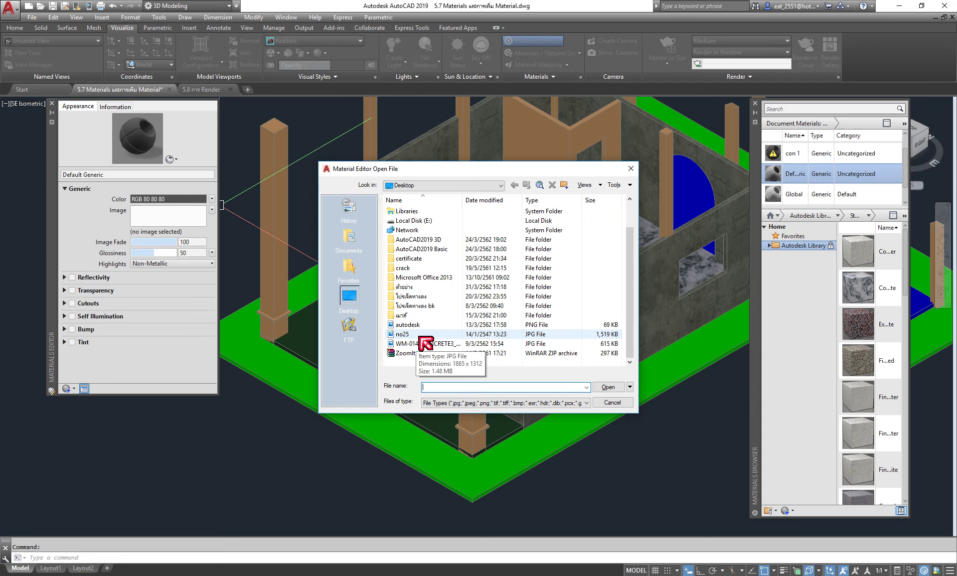
pyautogui.click(631, 168)
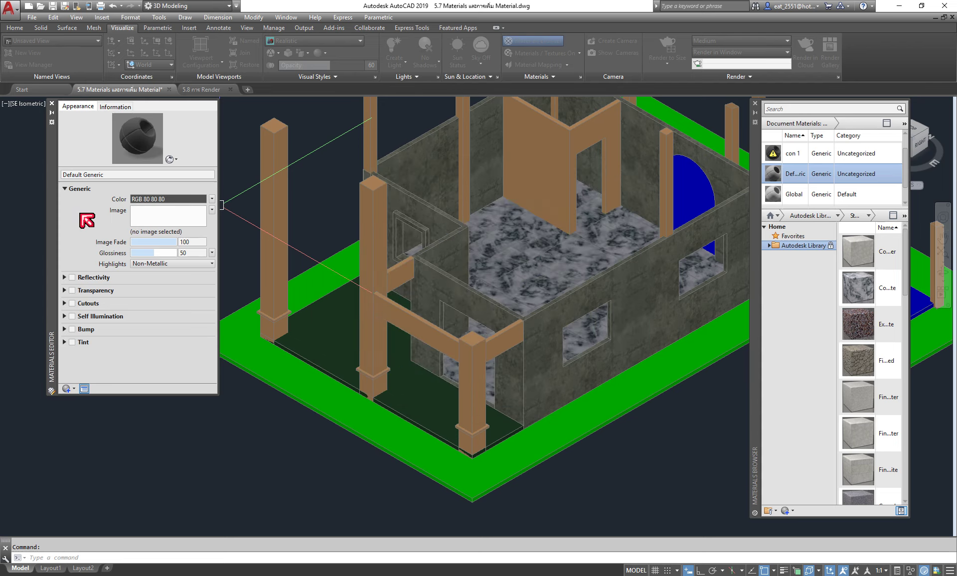
pyautogui.click(52, 106)
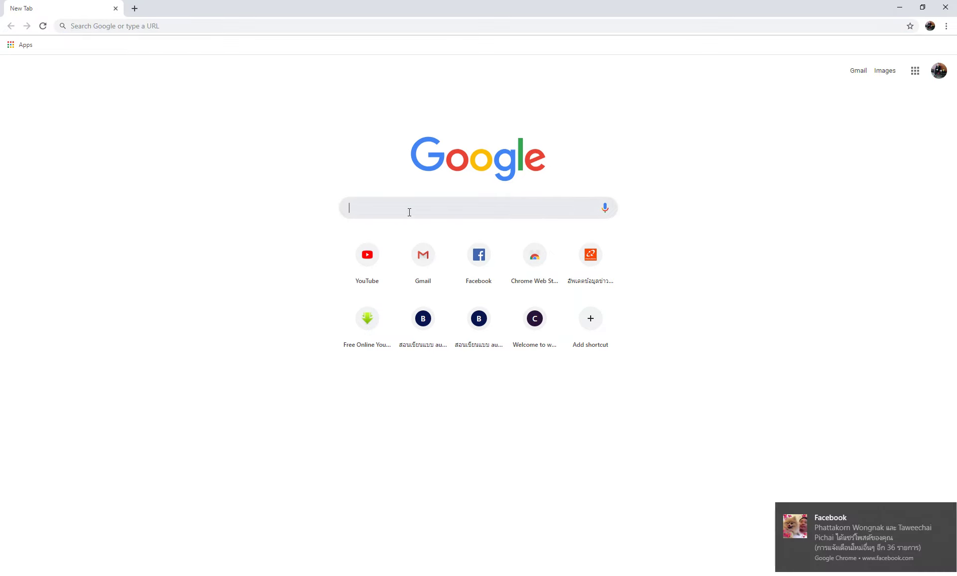
# Search Google for 'concrete' and switch to the image results.
pyautogui.click(946, 509)
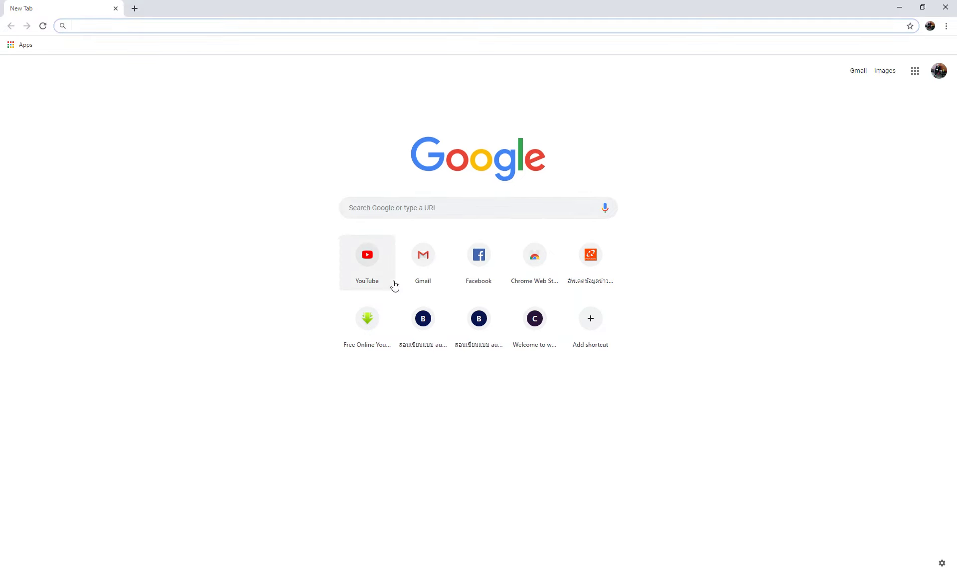
pyautogui.click(395, 209)
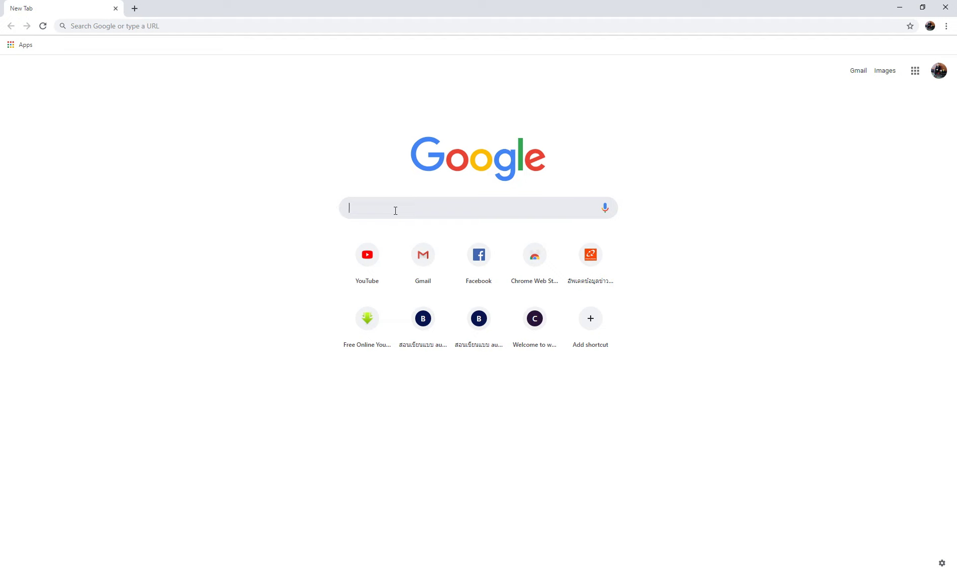
pyautogui.write('c')
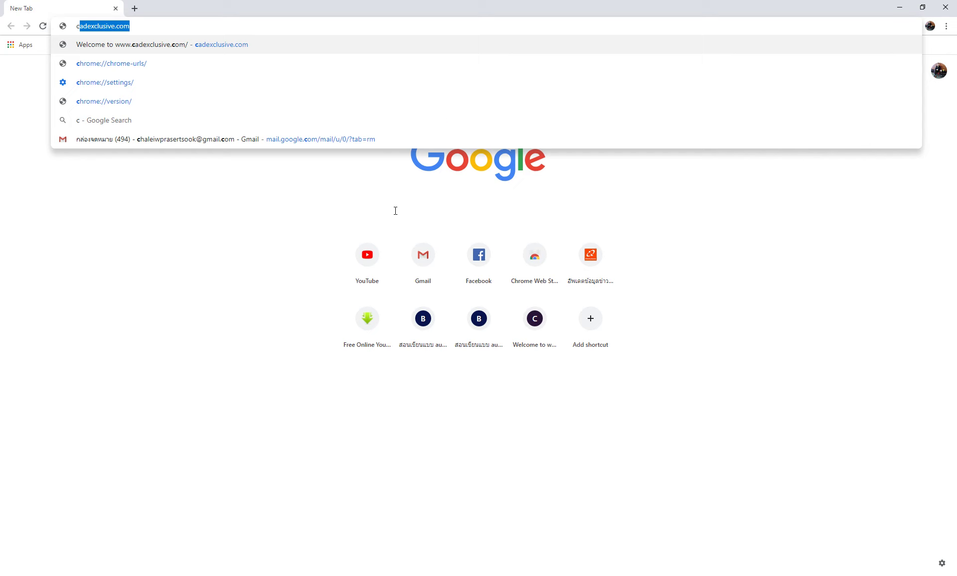
pyautogui.write('on')
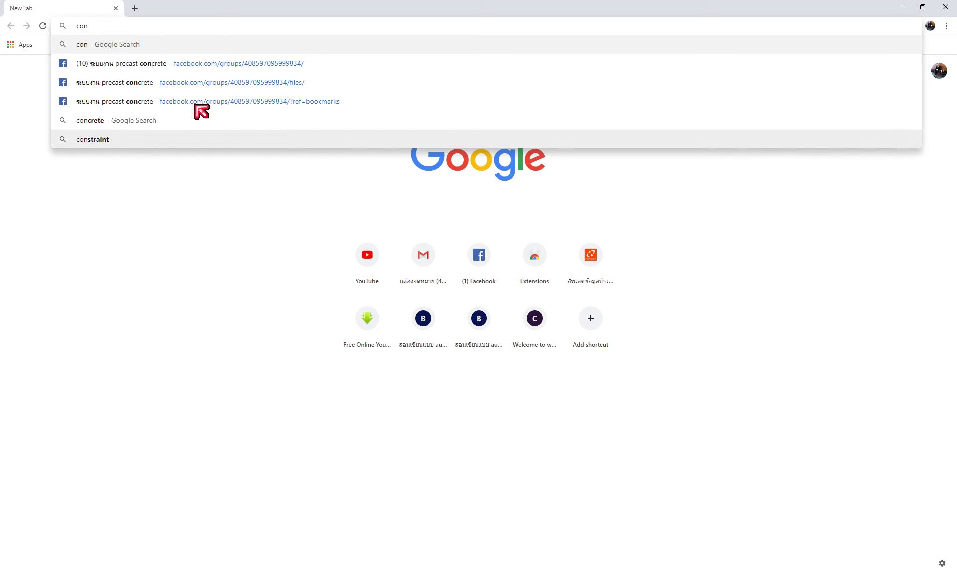
pyautogui.click(98, 122)
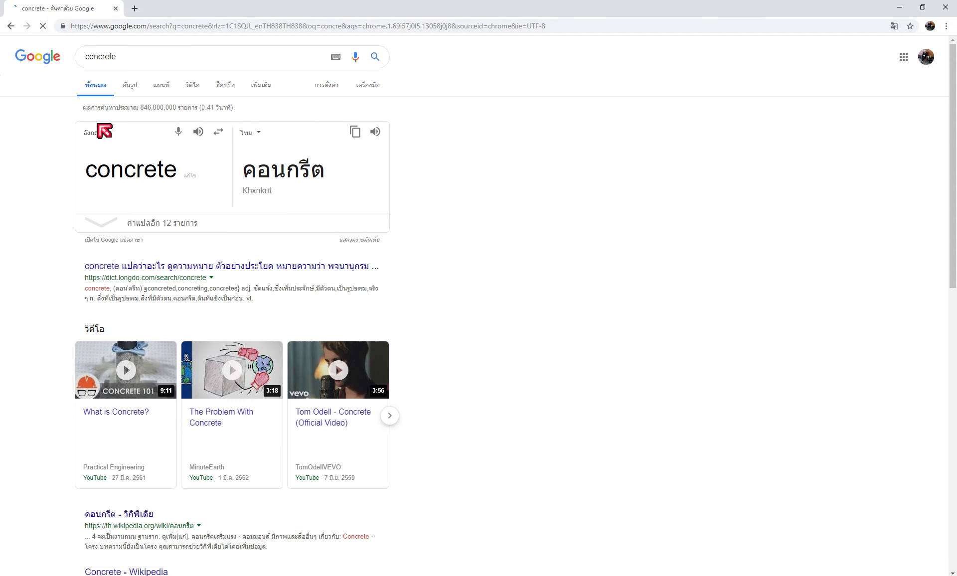
pyautogui.click(140, 89)
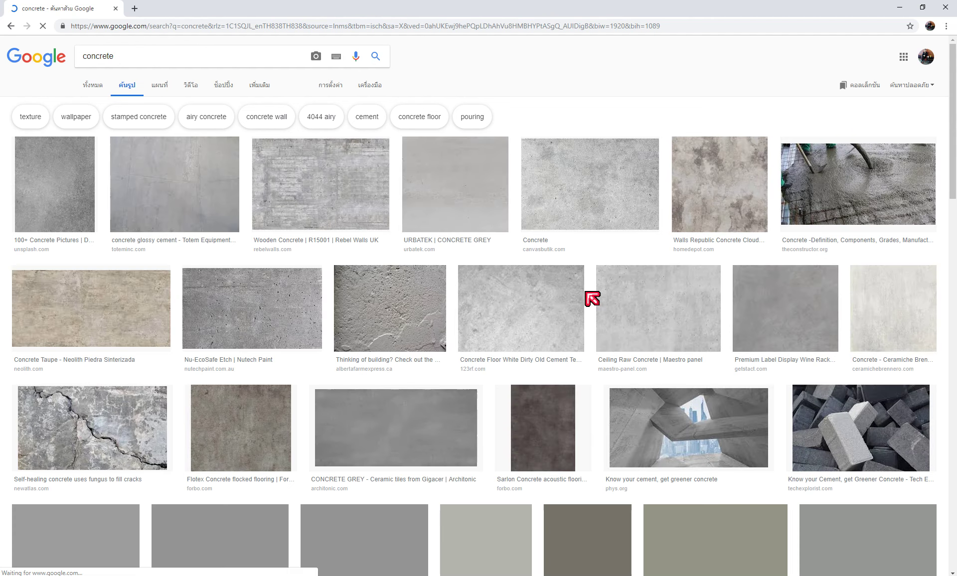
# Save the cloudy grey Walls Republic concrete texture to the Desktop as a JPEG.
pyautogui.click(734, 175)
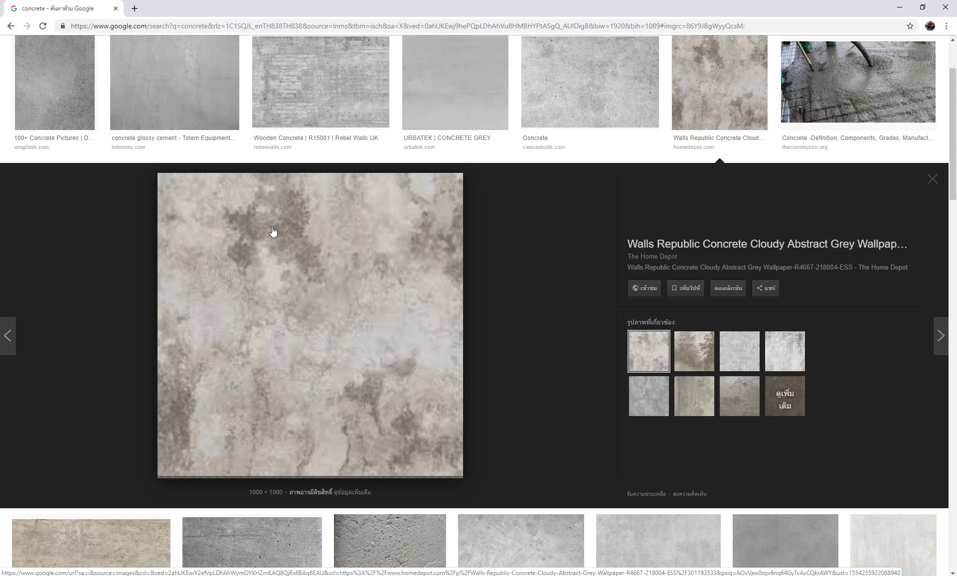
pyautogui.rightClick(302, 325)
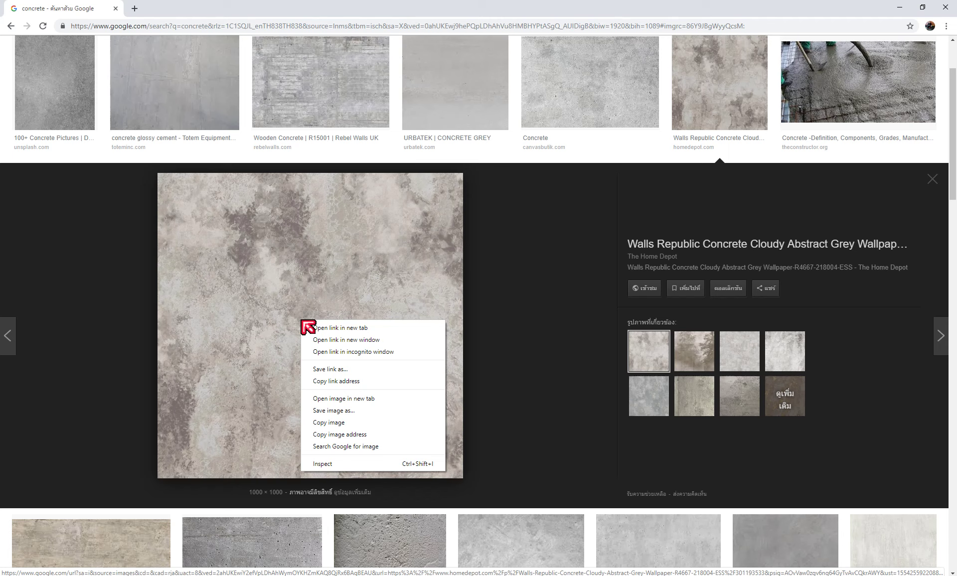
pyautogui.click(340, 416)
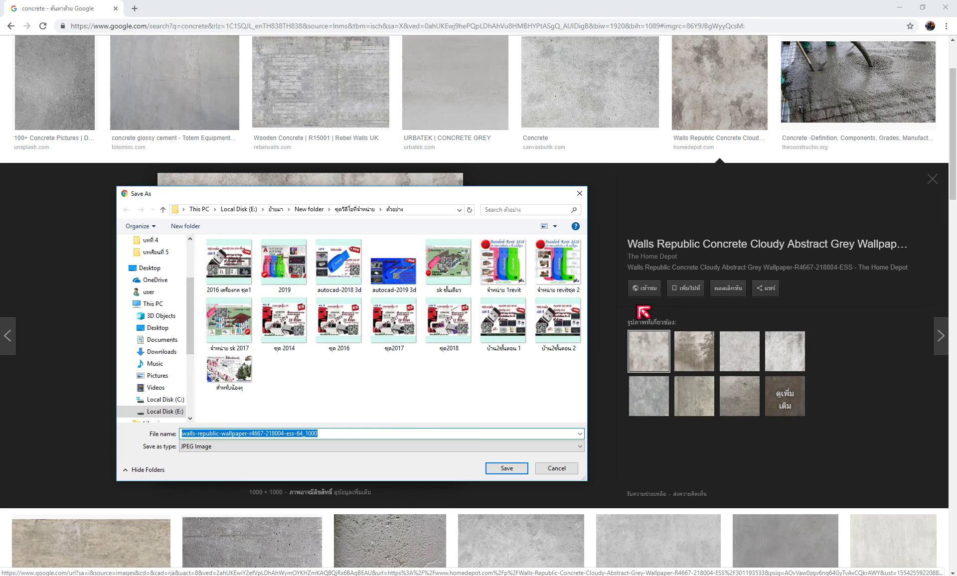
pyautogui.moveTo(161, 399)
pyautogui.scroll(3, 162, 343)
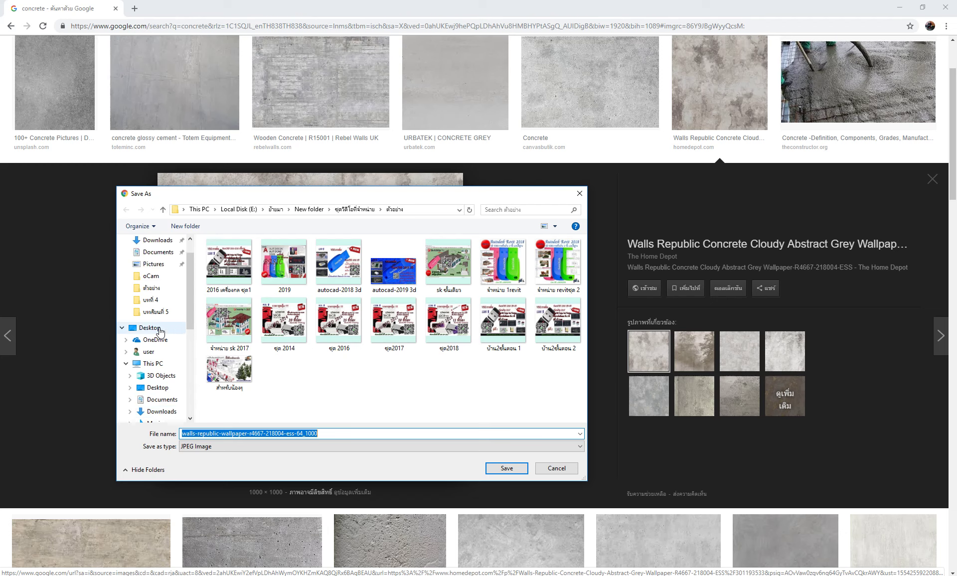
pyautogui.click(160, 329)
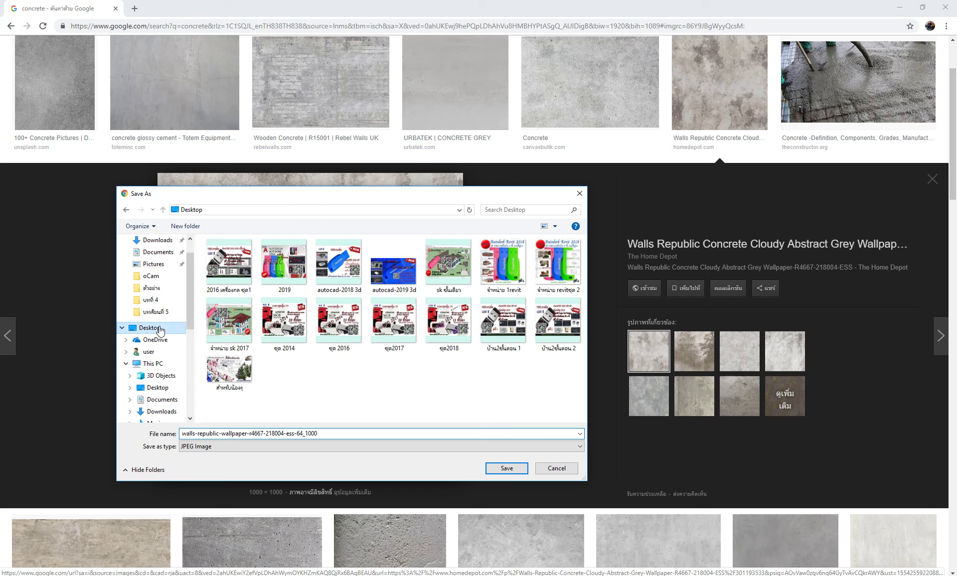
pyautogui.click(513, 469)
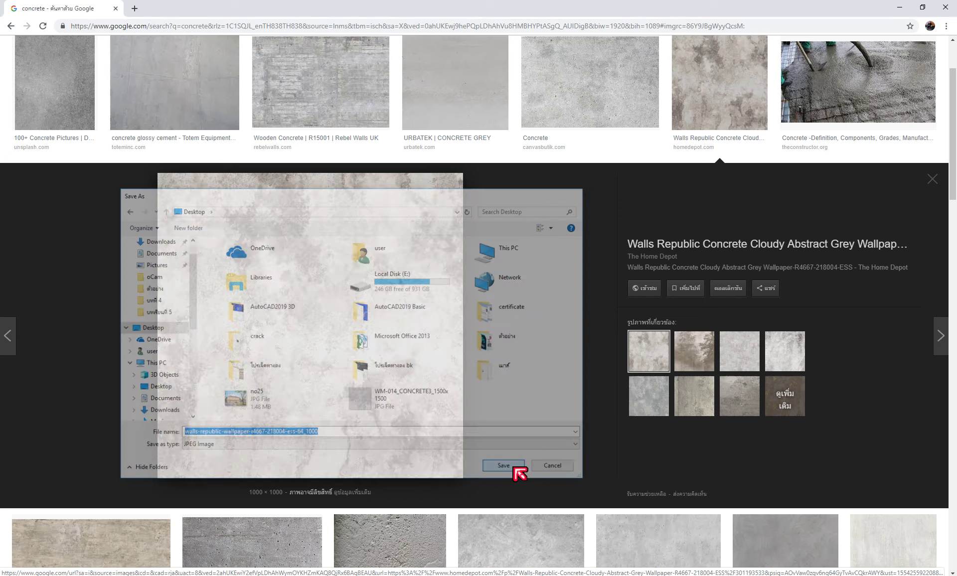
pyautogui.click(899, 7)
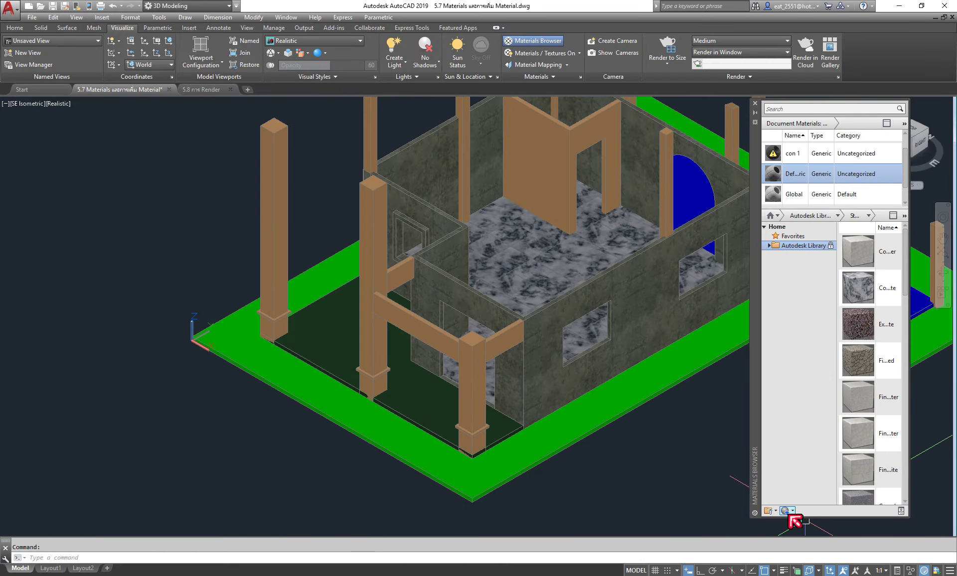
# Shorten the Materials Browser and add a New Generic Material, Default Generic(1).
pyautogui.click(491, 454)
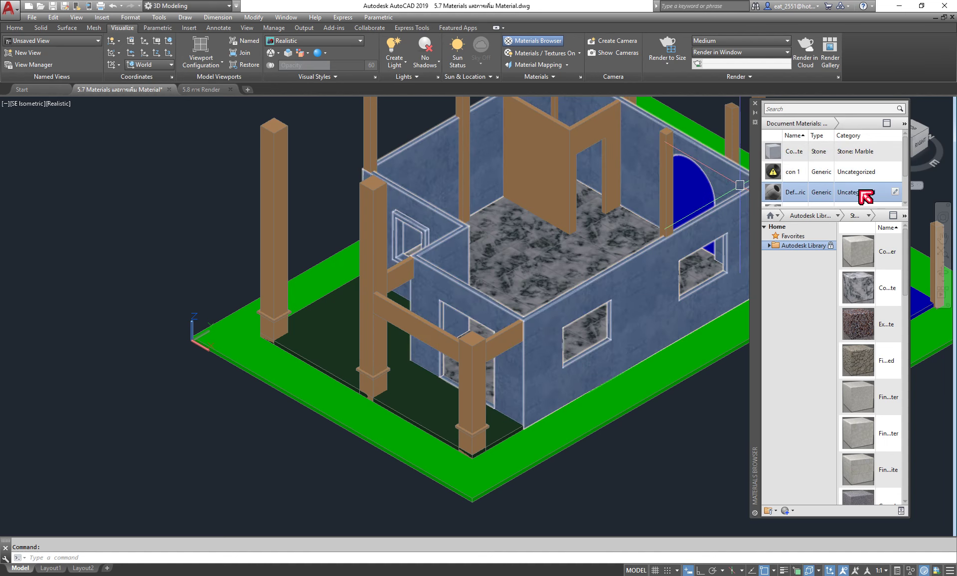
pyautogui.press('Escape')
pyautogui.scroll(-1, 837, 198)
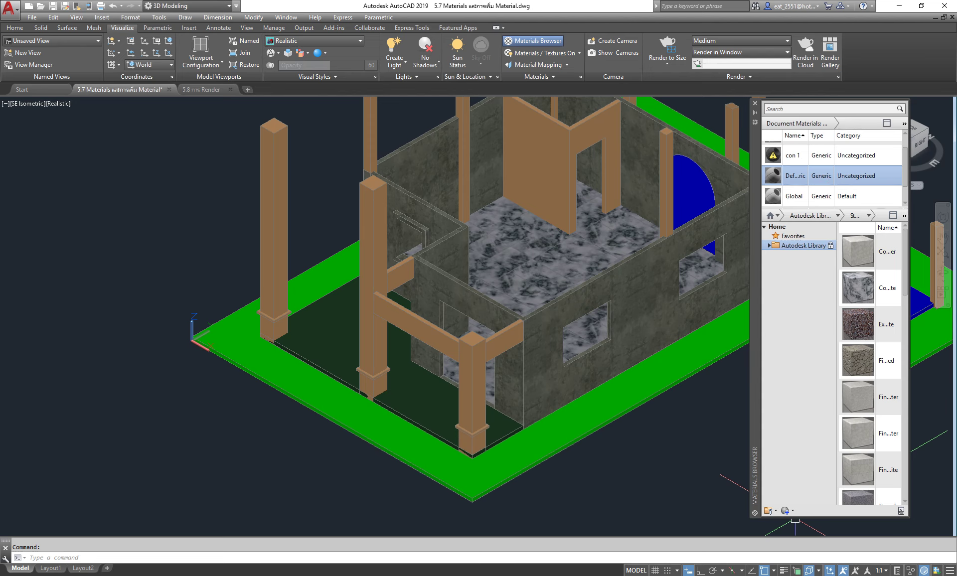
pyautogui.click(792, 511)
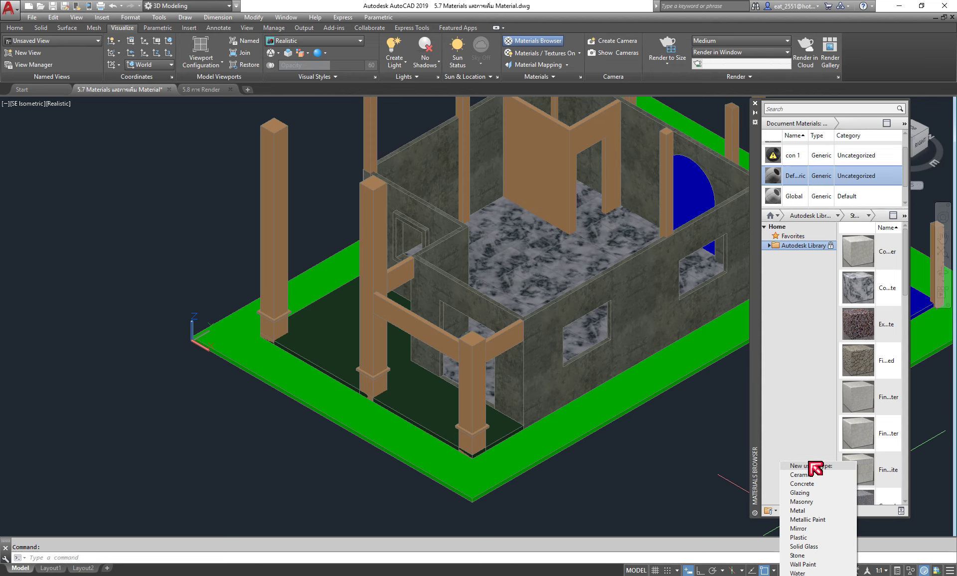
pyautogui.click(794, 449)
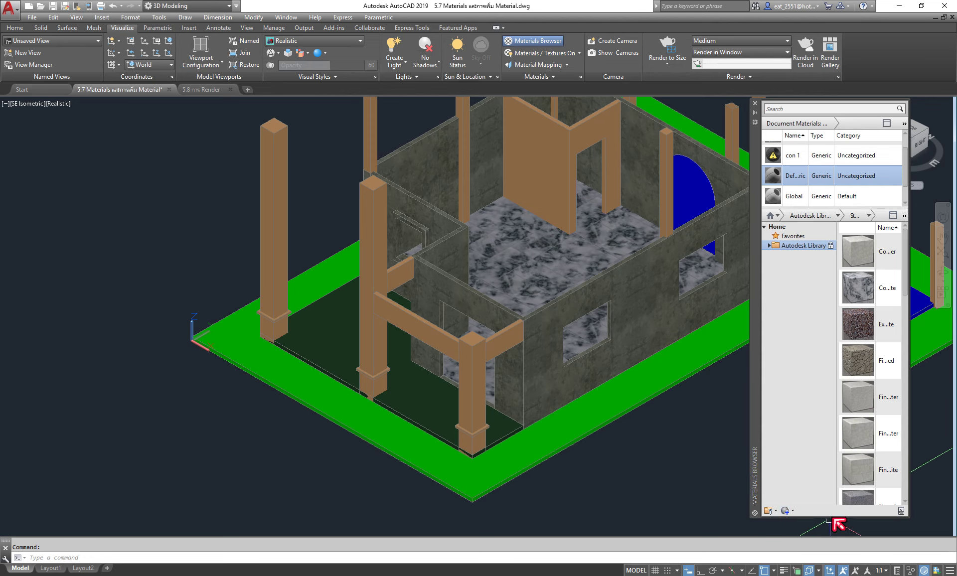
pyautogui.moveTo(831, 519); pyautogui.dragTo(827, 363)
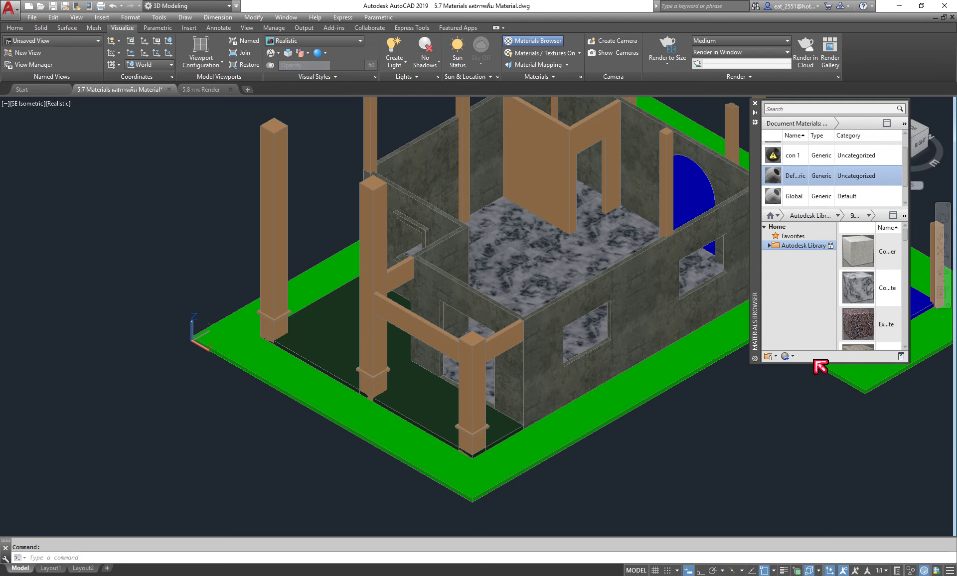
pyautogui.click(787, 356)
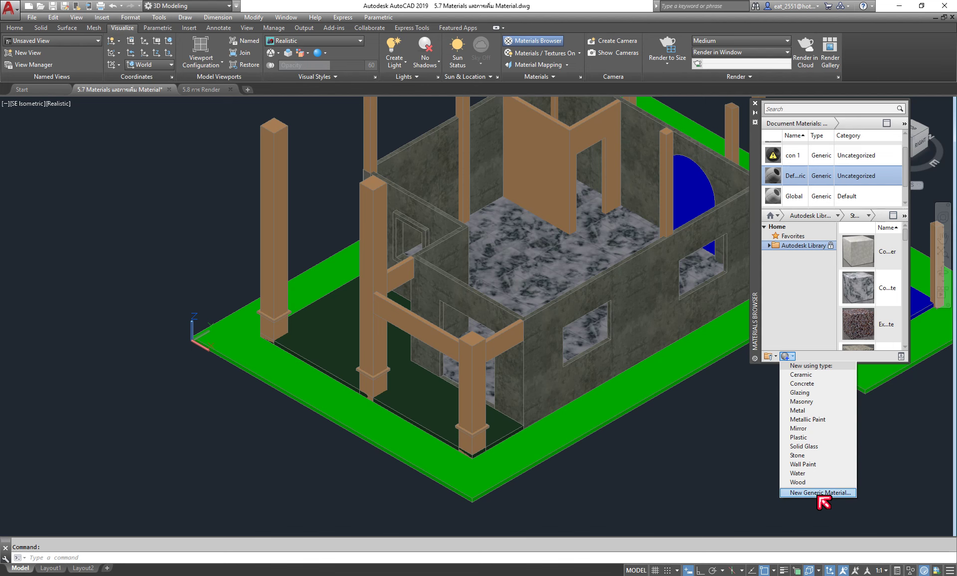
pyautogui.click(820, 493)
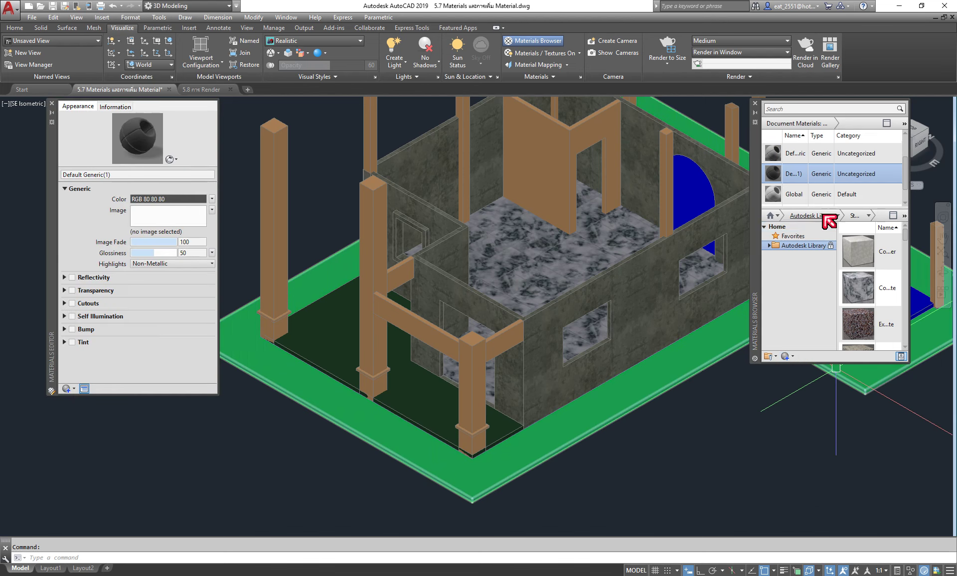
# Rename Default Generic(1) to con2 and open the image file picker for its texture.
pyautogui.scroll(-1, 822, 165)
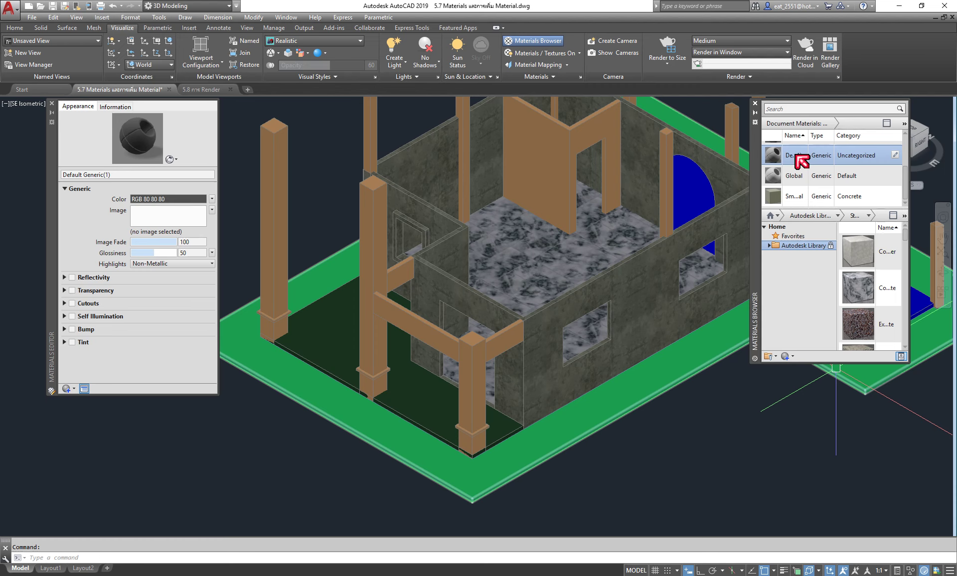
pyautogui.rightClick(796, 156)
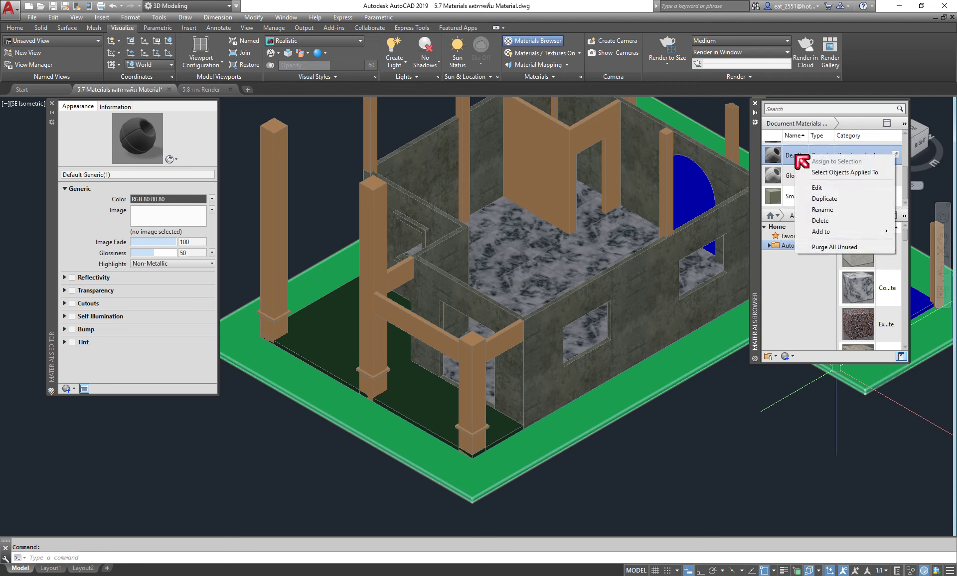
pyautogui.click(827, 211)
pyautogui.write('con2')
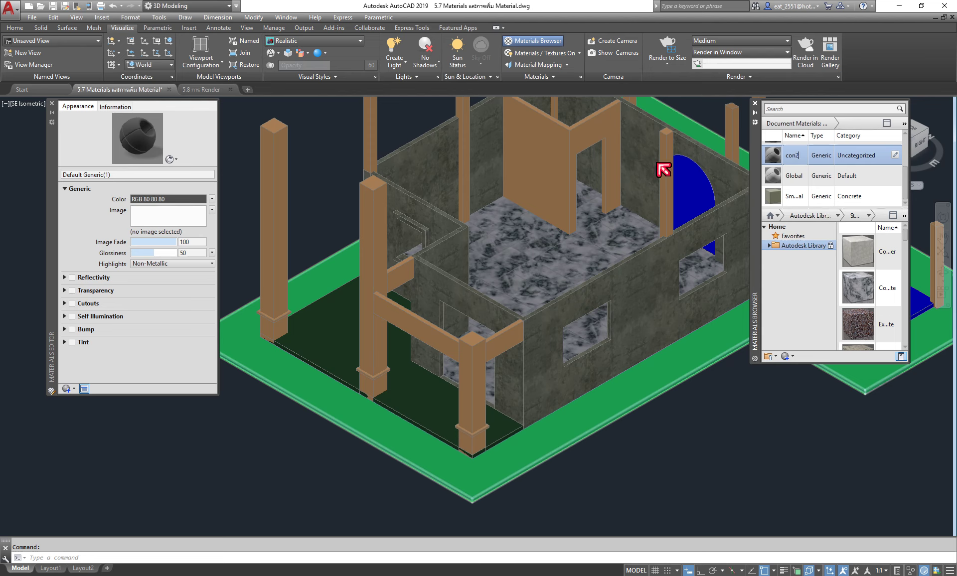
pyautogui.click(180, 220)
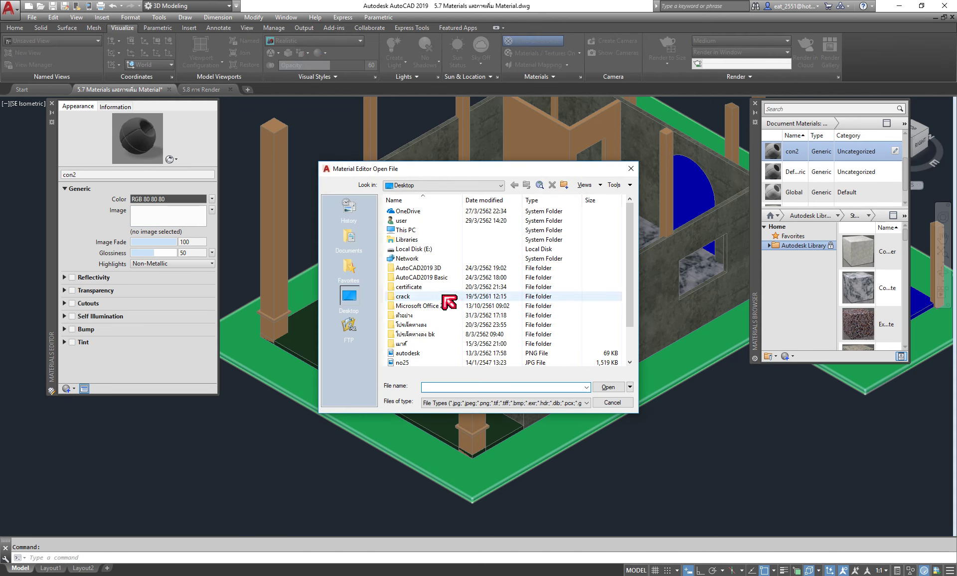
# Load the walls-republic concrete wallpaper JPG from the Desktop as con2's image, using thumbnail view.
pyautogui.scroll(-2, 449, 301)
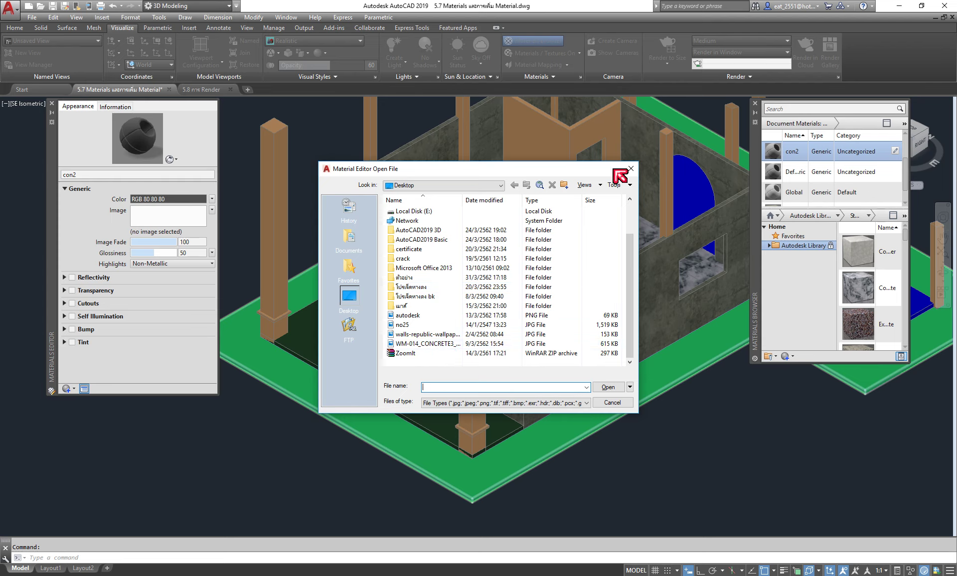
pyautogui.click(598, 185)
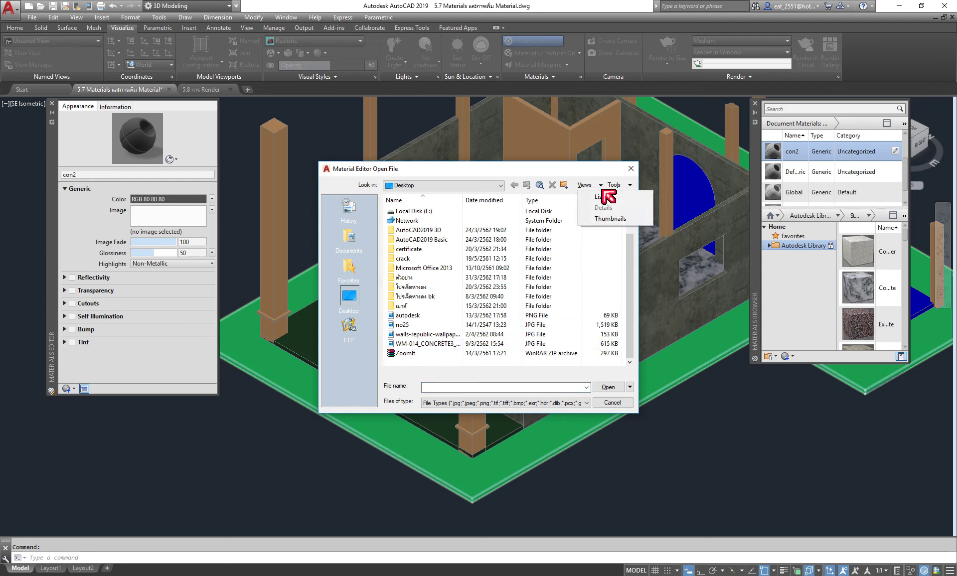
pyautogui.click(612, 219)
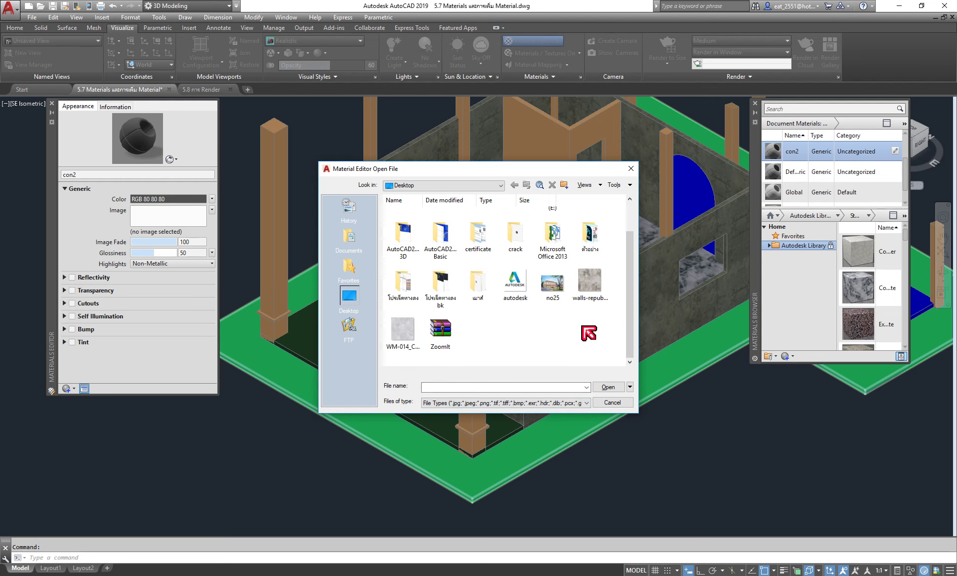
pyautogui.scroll(-1, 598, 282)
pyautogui.click(598, 284)
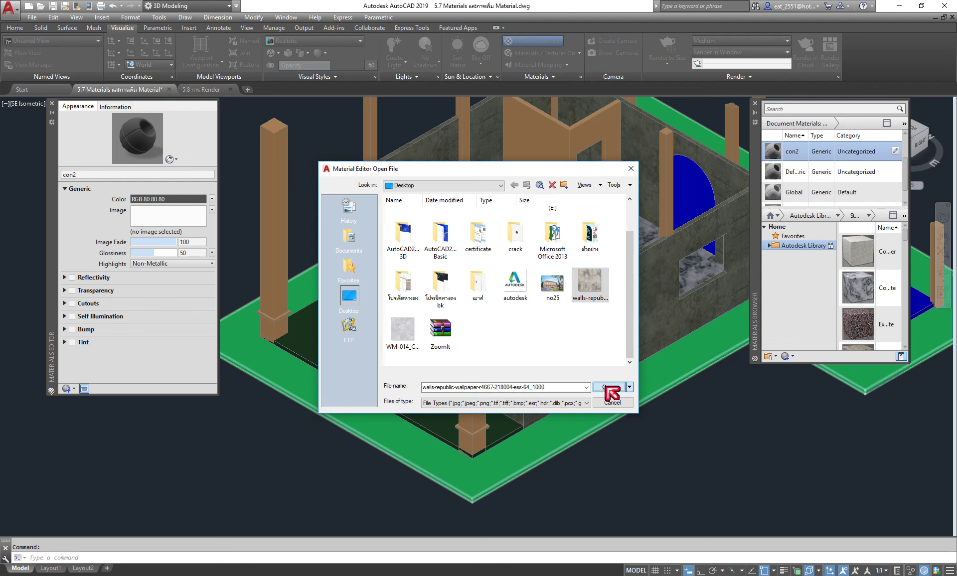
pyautogui.click(611, 388)
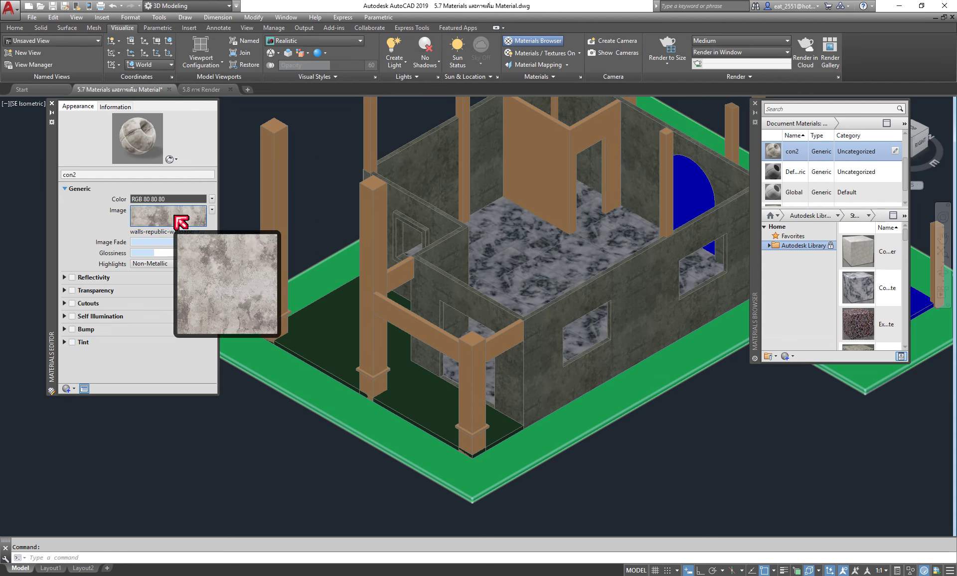
# Open con2's texture settings and apply con2 to the selected porch floor slab.
pyautogui.click(175, 217)
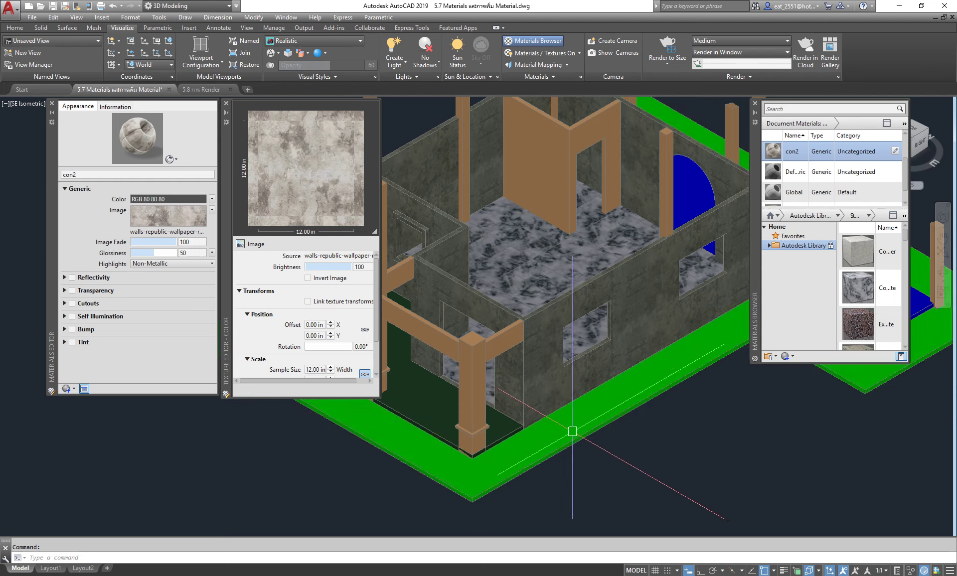
pyautogui.scroll(-2, 598, 358)
pyautogui.scroll(5, 490, 391)
pyautogui.click(489, 391)
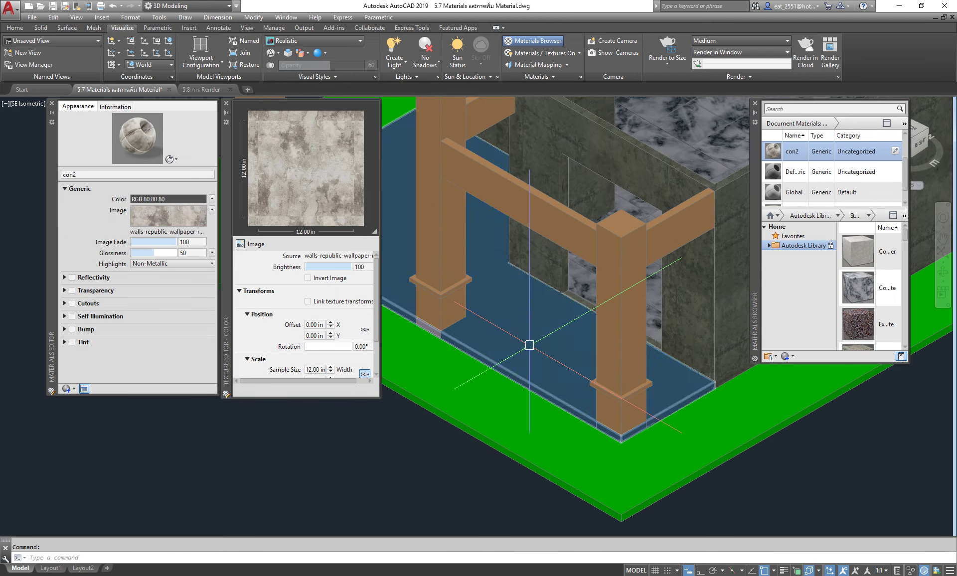
pyautogui.click(725, 345)
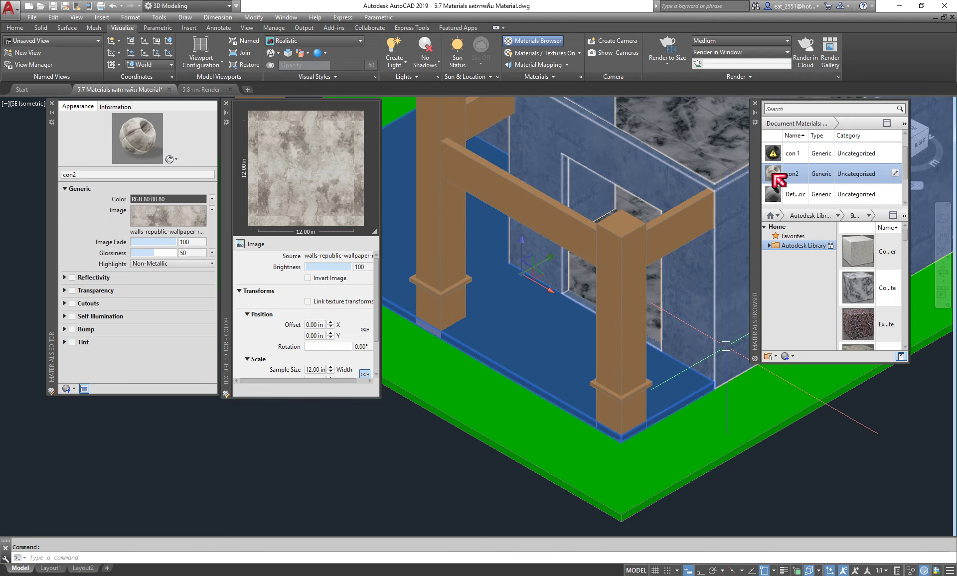
pyautogui.click(775, 175)
pyautogui.press('Escape')
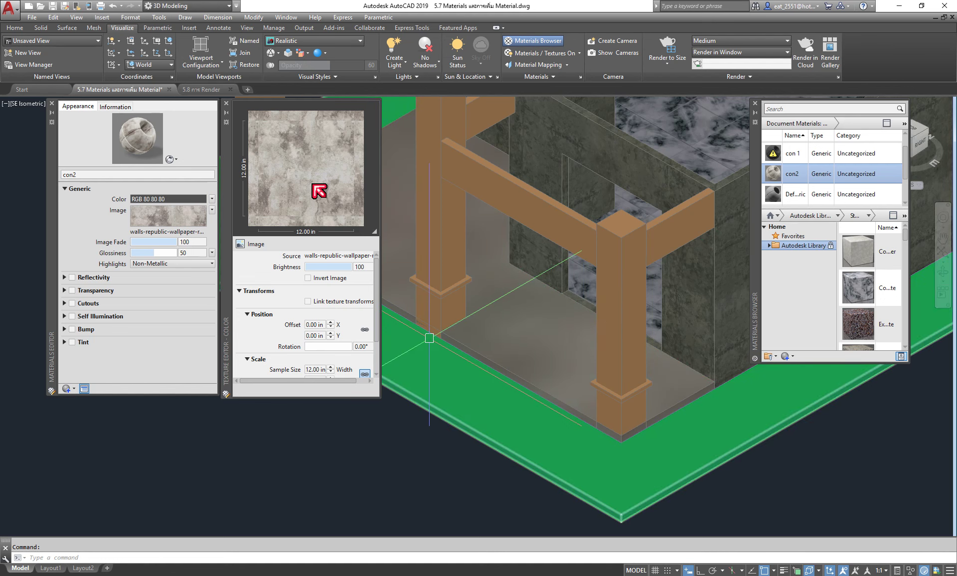
# Set con2's texture sample width to 0.10 in and check the porch floor pattern.
pyautogui.click(529, 375)
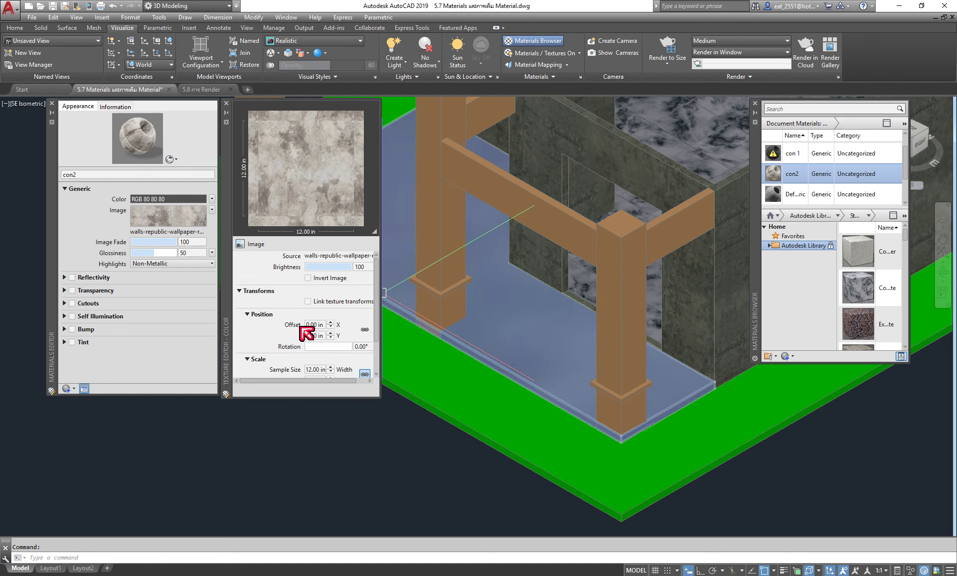
pyautogui.moveTo(373, 330); pyautogui.dragTo(373, 368)
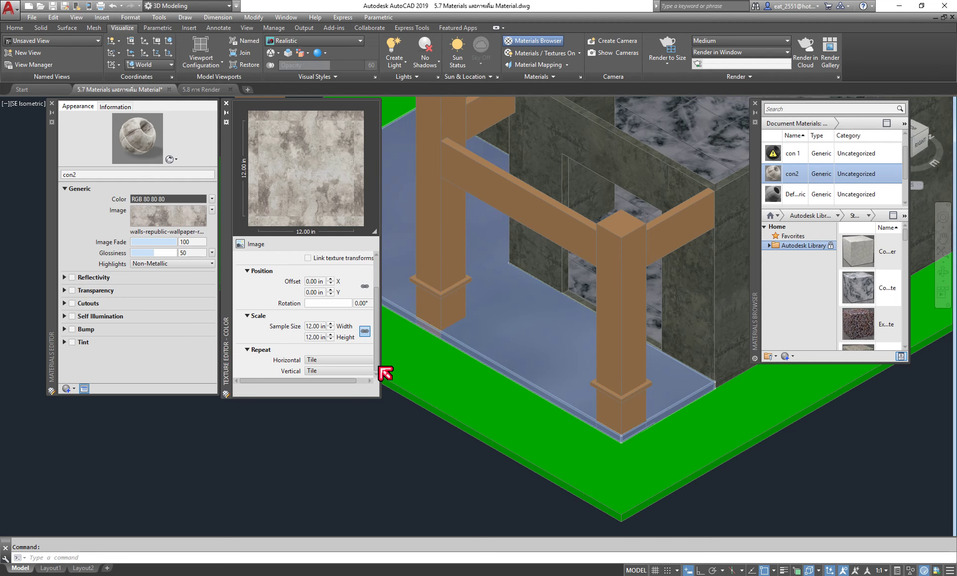
pyautogui.click(318, 326)
pyautogui.write('0.1')
pyautogui.press('Return')
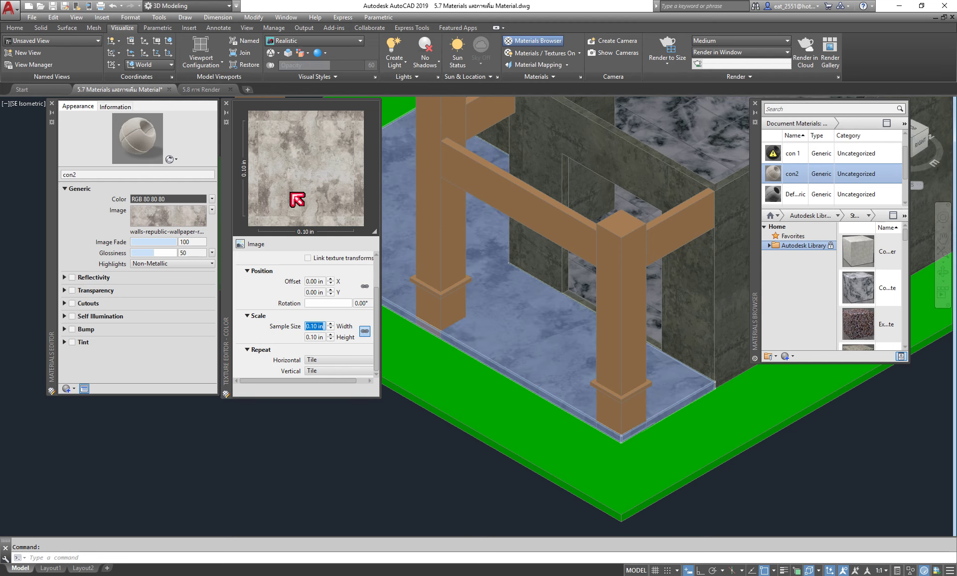
pyautogui.press('Escape')
pyautogui.scroll(-2, 537, 326)
pyautogui.scroll(2, 537, 327)
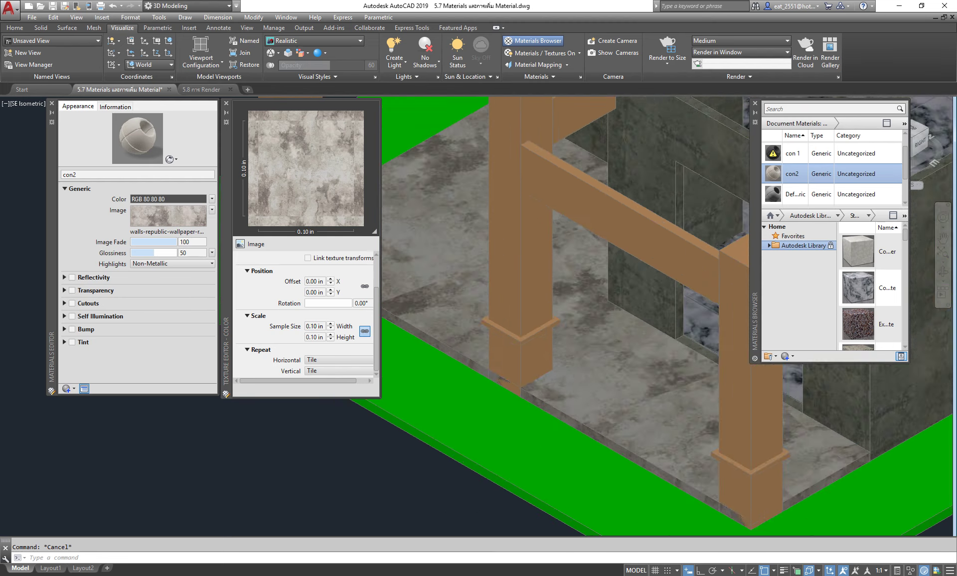
pyautogui.scroll(1, 571, 299)
pyautogui.scroll(-2, 571, 299)
pyautogui.moveTo(570, 299)
pyautogui.mouseDown(button='middle')
pyautogui.moveTo(594, 327)
pyautogui.moveTo(590, 321)
pyautogui.mouseUp(button='middle')
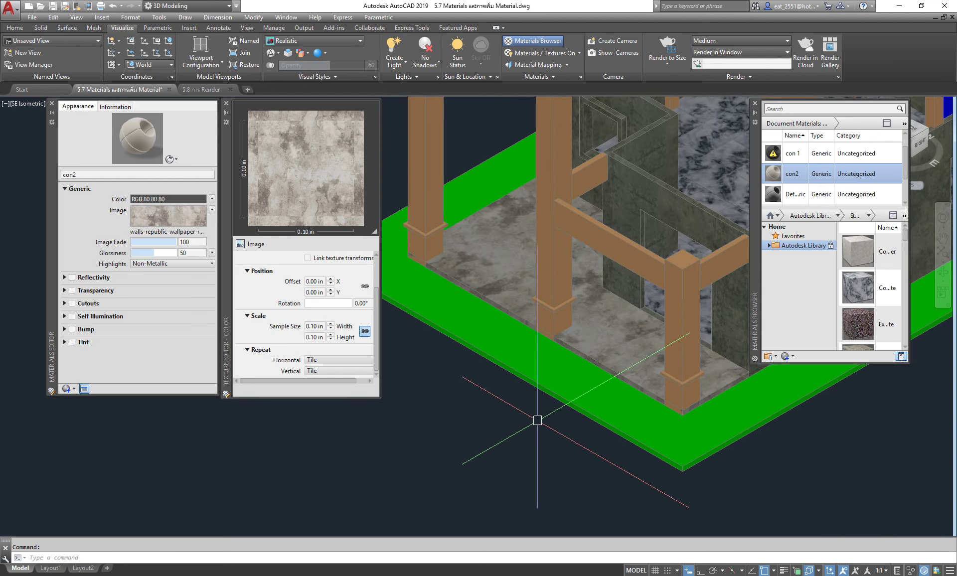
pyautogui.click(233, 109)
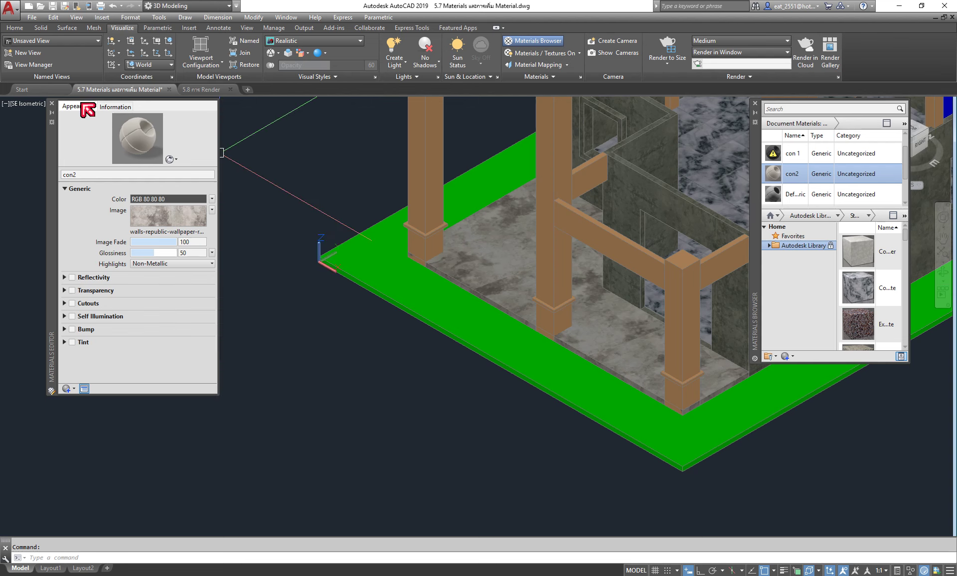
# Close the Materials Editor palette and bring the porch into view.
pyautogui.click(51, 103)
pyautogui.scroll(-2, 295, 279)
pyautogui.scroll(-2, 295, 280)
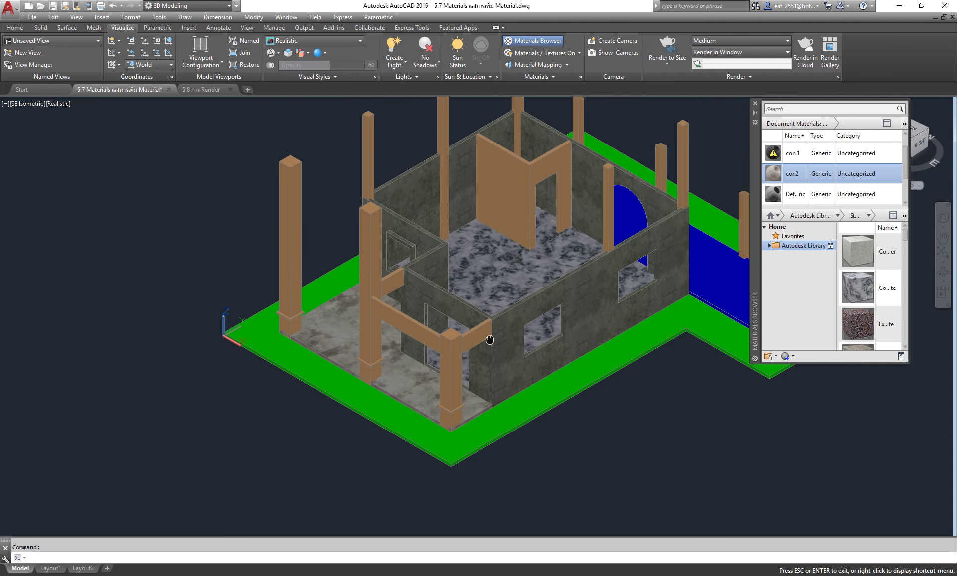
pyautogui.scroll(5, 369, 427)
pyautogui.moveTo(369, 427); pyautogui.dragTo(548, 282, button='middle')
pyautogui.scroll(2, 548, 282)
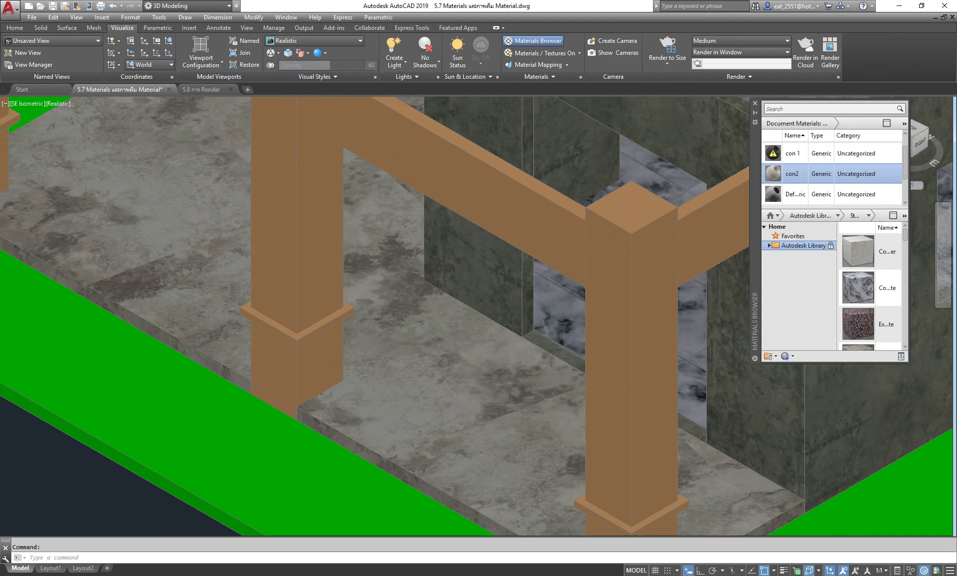
pyautogui.scroll(1, 548, 281)
pyautogui.scroll(-5, 661, 377)
# Orbit around the textured house from several angles, then close the Materials Browser.
pyautogui.click(942, 270)
pyautogui.moveTo(697, 319)
pyautogui.mouseDown()
pyautogui.moveTo(574, 317)
pyautogui.moveTo(294, 226)
pyautogui.moveTo(532, 262)
pyautogui.moveTo(358, 312)
pyautogui.mouseUp()
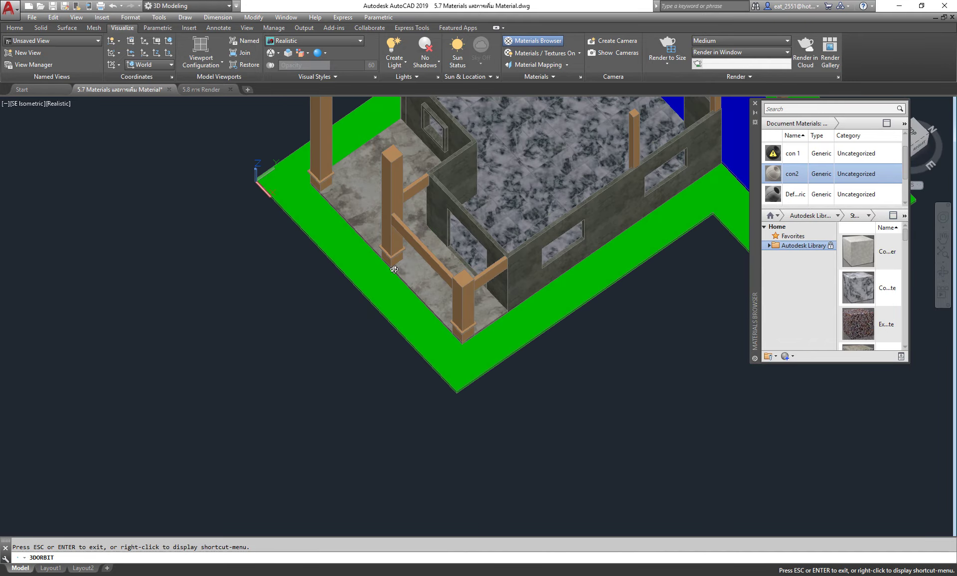
pyautogui.scroll(-5, 358, 311)
pyautogui.scroll(3, 422, 223)
pyautogui.moveTo(423, 223); pyautogui.dragTo(376, 230)
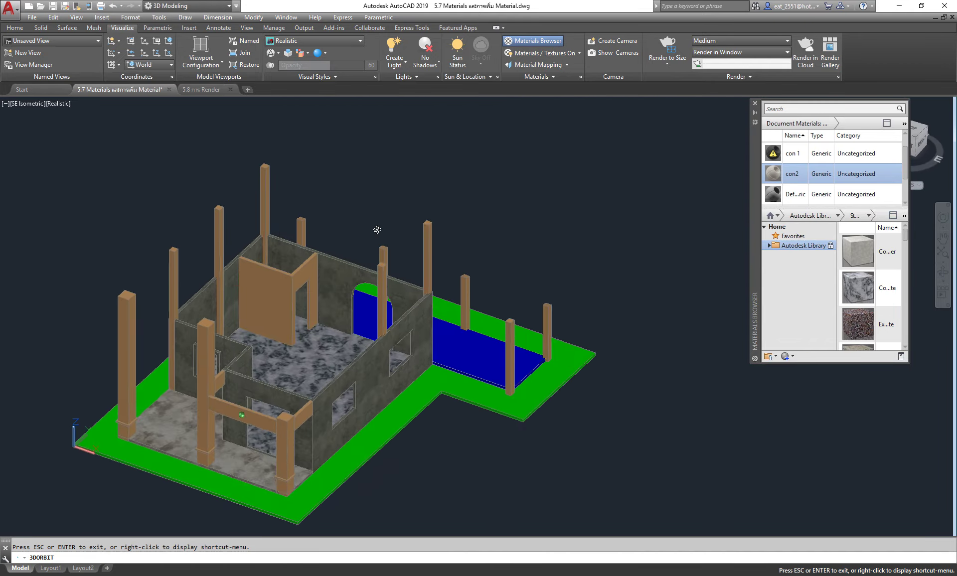
pyautogui.scroll(-3, 704, 222)
pyautogui.moveTo(705, 221); pyautogui.dragTo(419, 385)
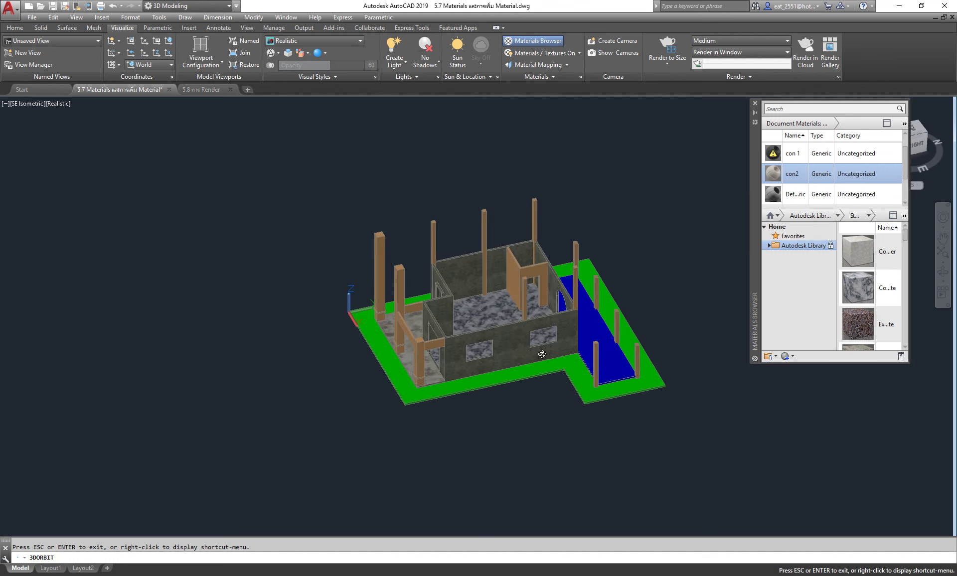
pyautogui.scroll(3, 541, 354)
pyautogui.moveTo(541, 355); pyautogui.dragTo(548, 393)
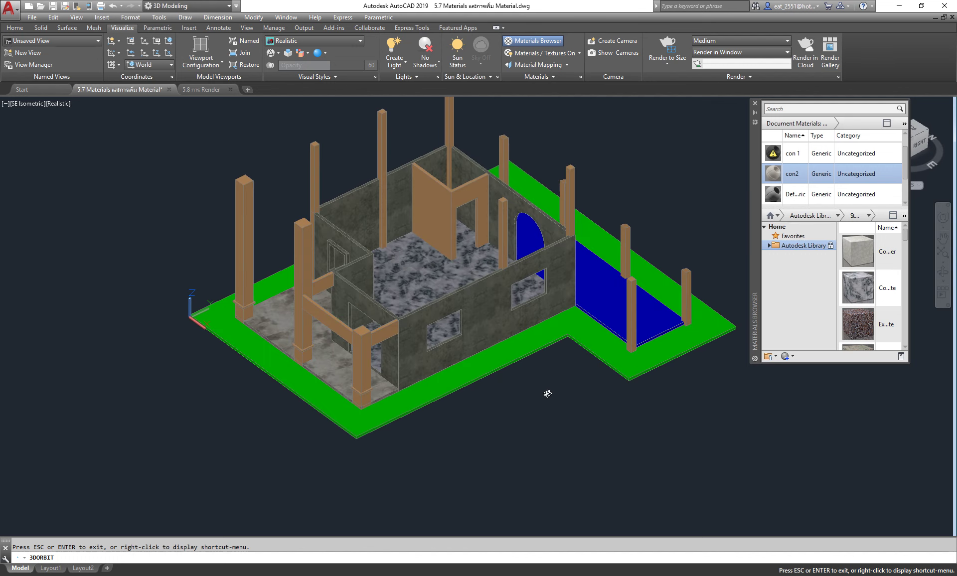
pyautogui.scroll(-1, 478, 379)
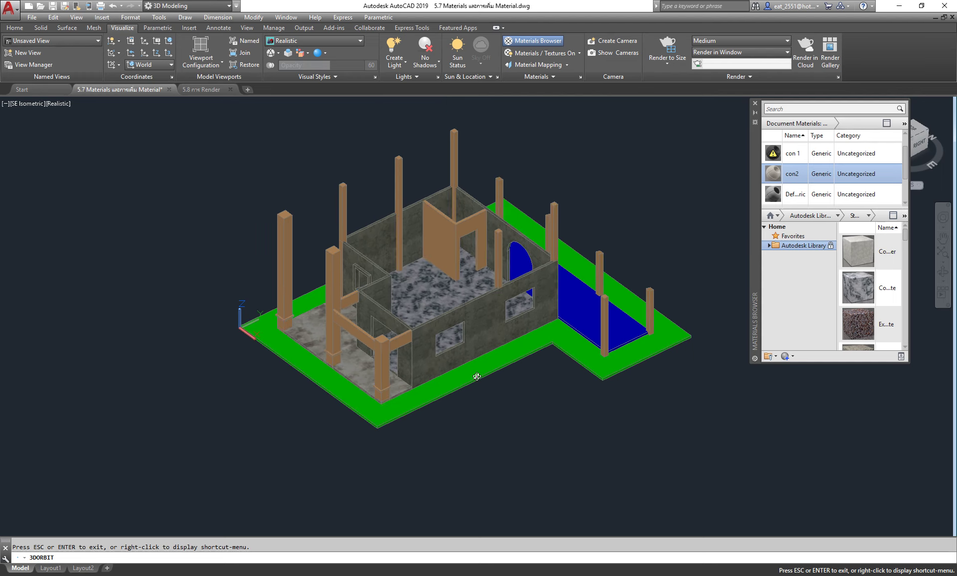
pyautogui.scroll(3, 528, 178)
pyautogui.scroll(-1, 543, 198)
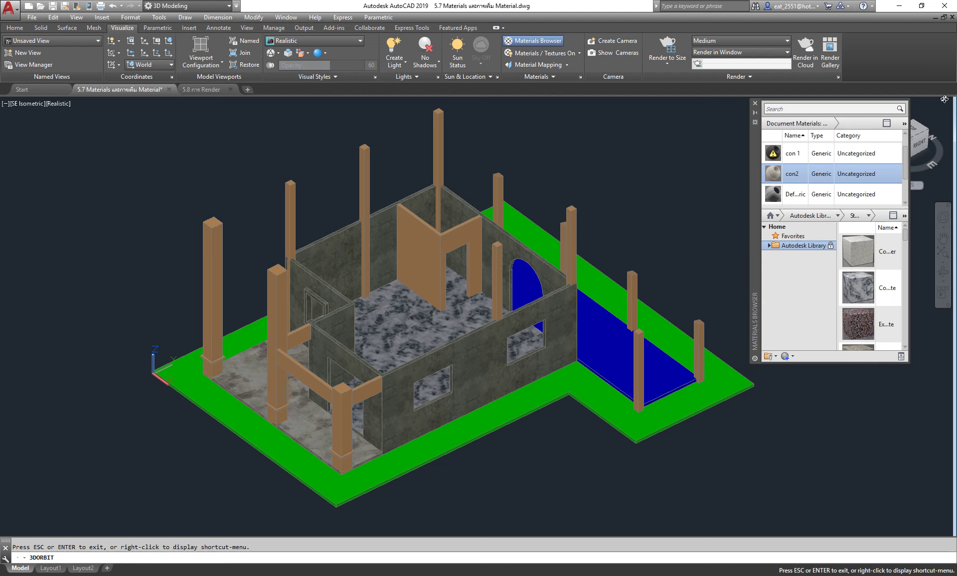
pyautogui.click(754, 103)
pyautogui.moveTo(496, 277)
pyautogui.mouseDown()
pyautogui.moveTo(441, 412)
pyautogui.moveTo(479, 409)
pyautogui.mouseUp()
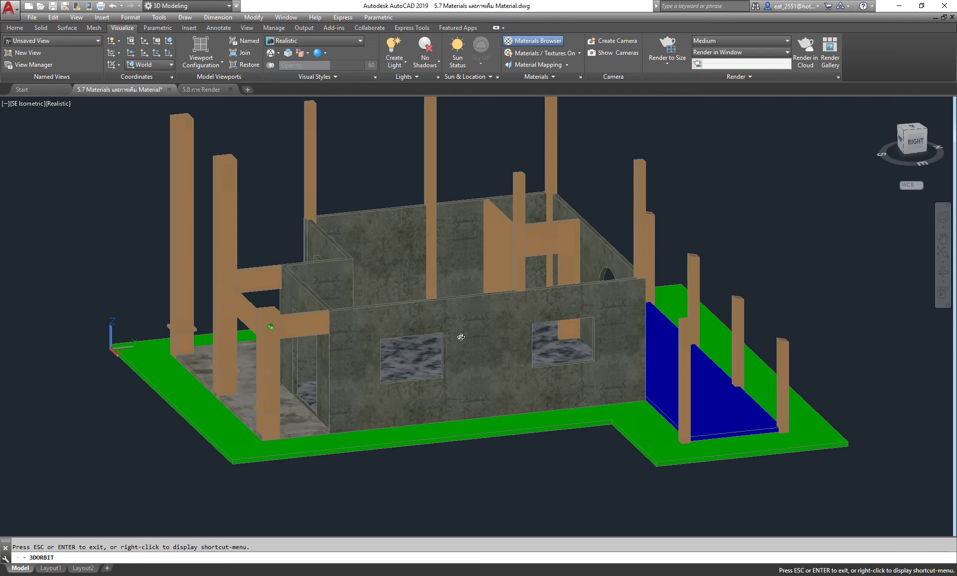